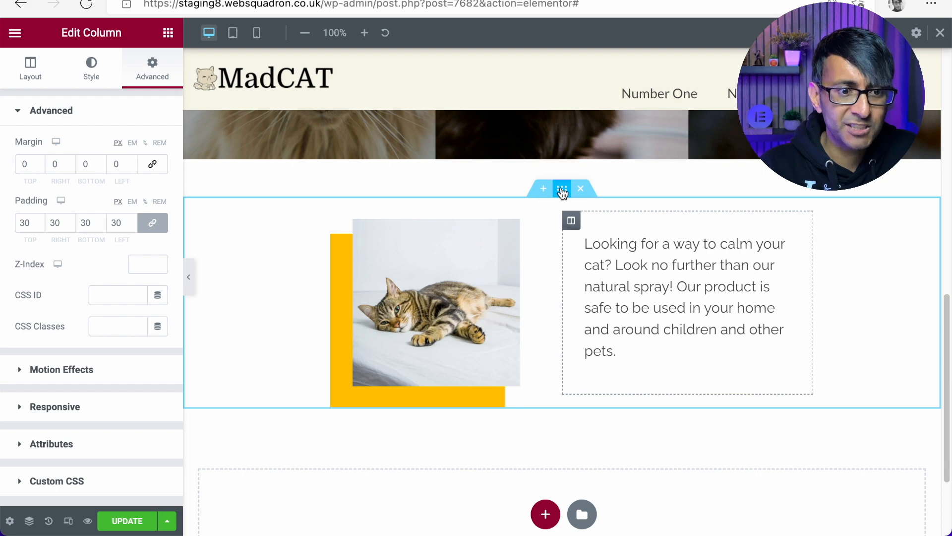
- Duplicate the section holding the lying tabby cat image and the natural spray text
left_click(579, 222)
left_click_drag(948, 267, 947, 317)
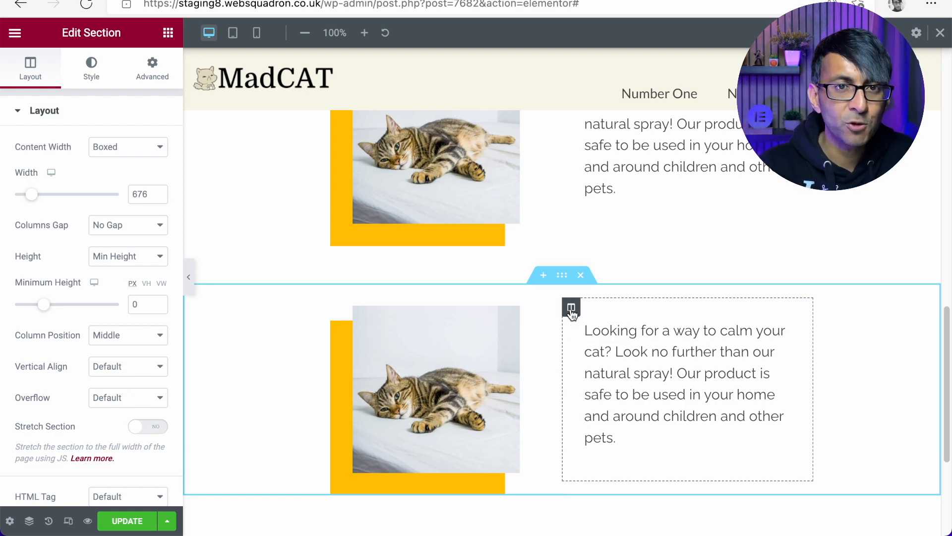
- Try moving the duplicated section's text column ahead of its image column directly on the canvas, and undo the move
left_click_drag(571, 308, 495, 326)
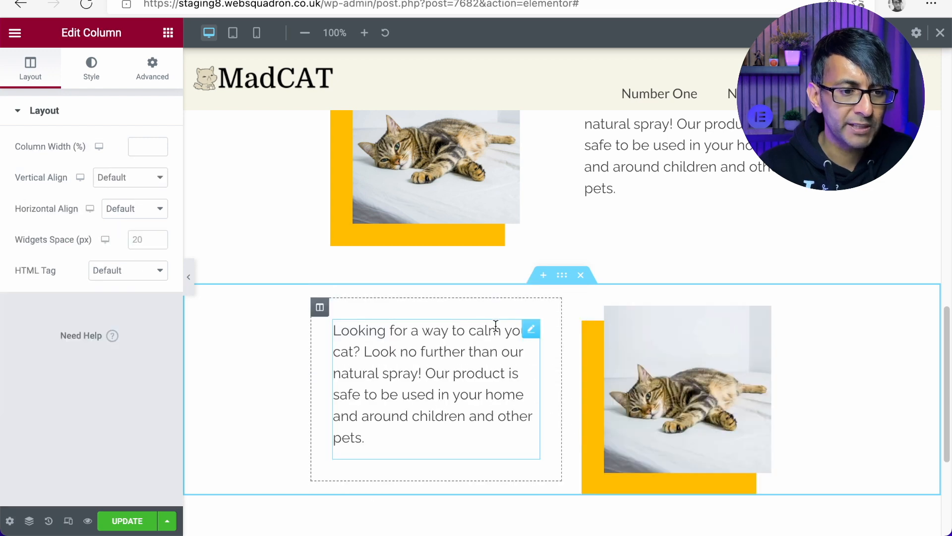
key("ctrl+z")
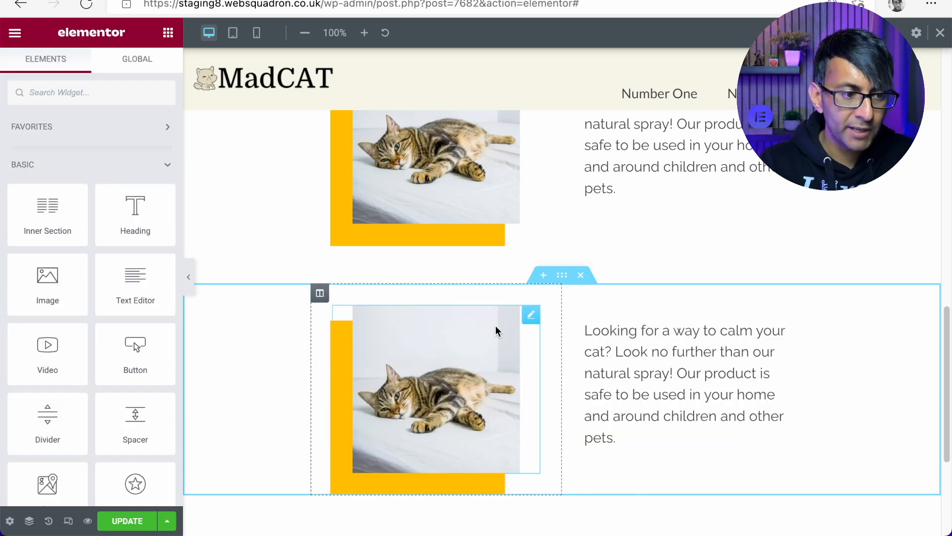
- Use the Navigator to move the duplicated section's text column ahead of its image column, and close the Navigator
left_click(30, 522)
left_click_drag(925, 182, 925, 257)
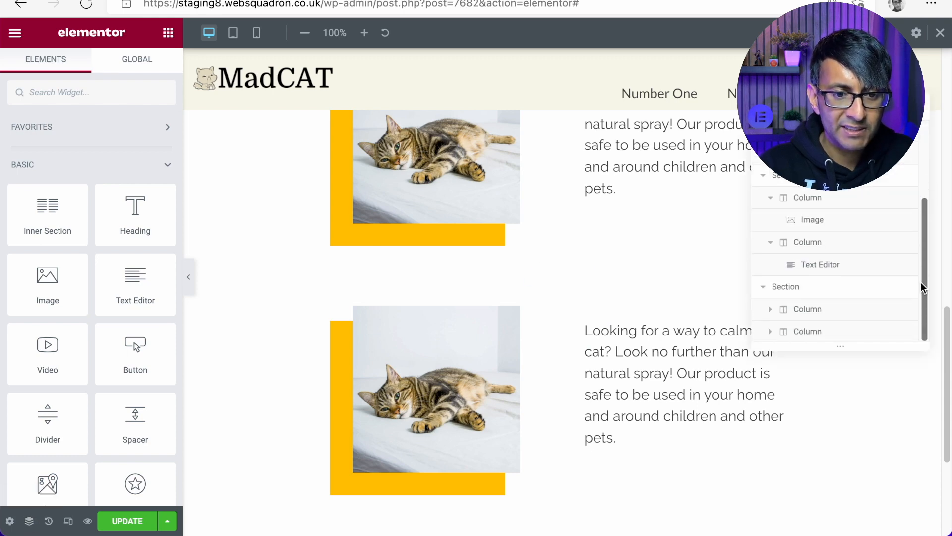
left_click(814, 318)
left_click(818, 330)
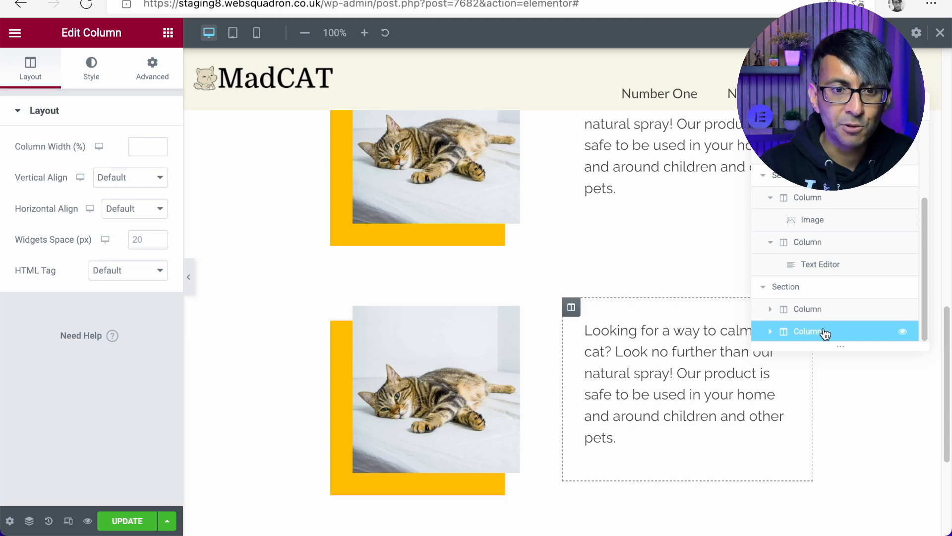
left_click_drag(825, 333, 829, 303)
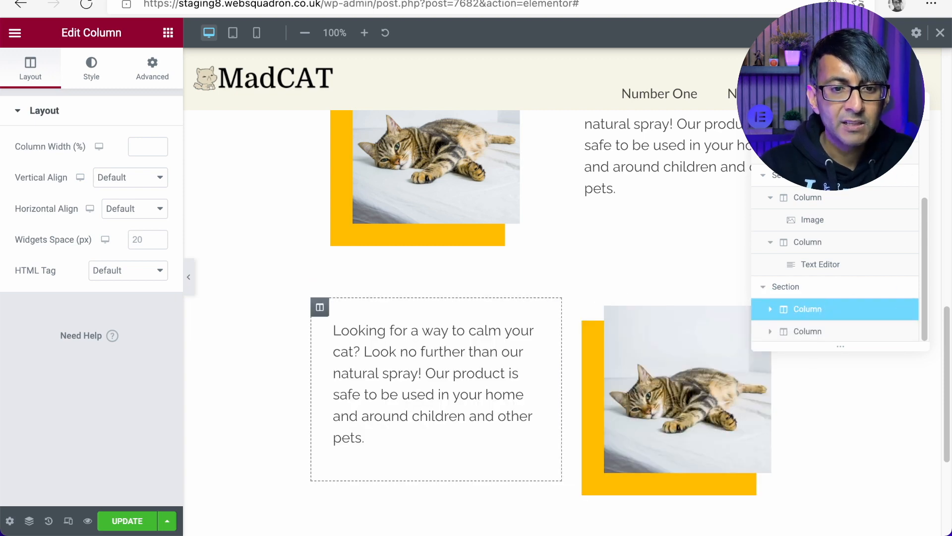
left_click(917, 106)
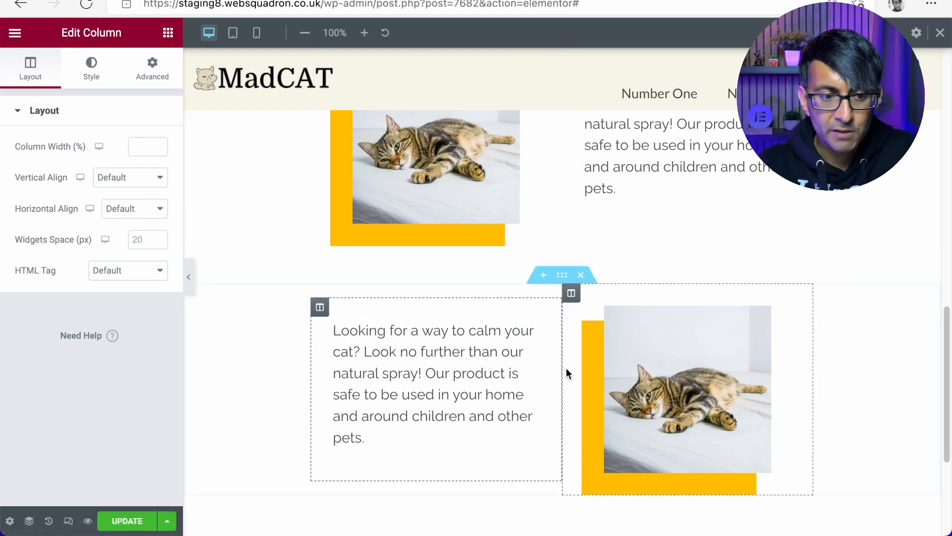
- Choose the grey cat licking its paw from the media library as the duplicated section's image
left_click(790, 311)
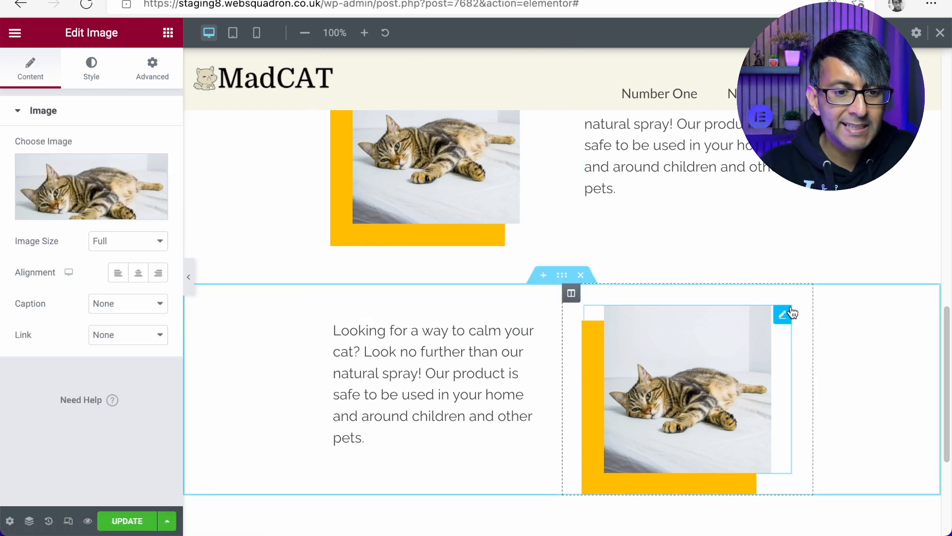
left_click(52, 189)
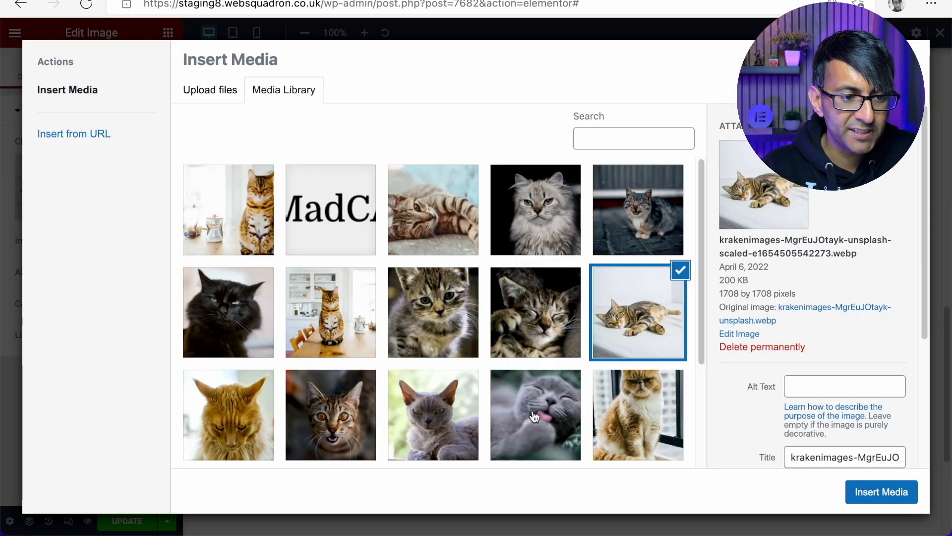
left_click(534, 416)
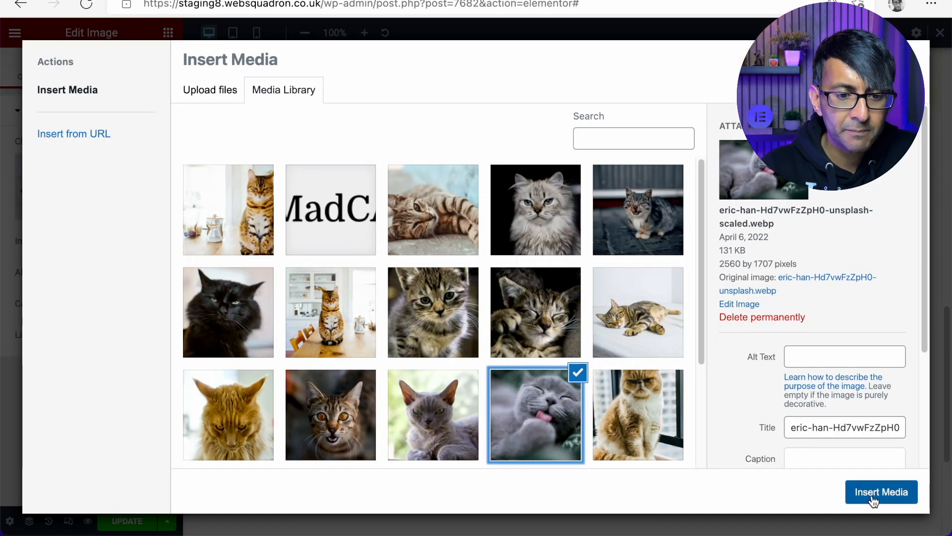
- Set up a 1710 × 1710 crop selection on the grey cat photo, positioned over the cat's face
left_click(749, 308)
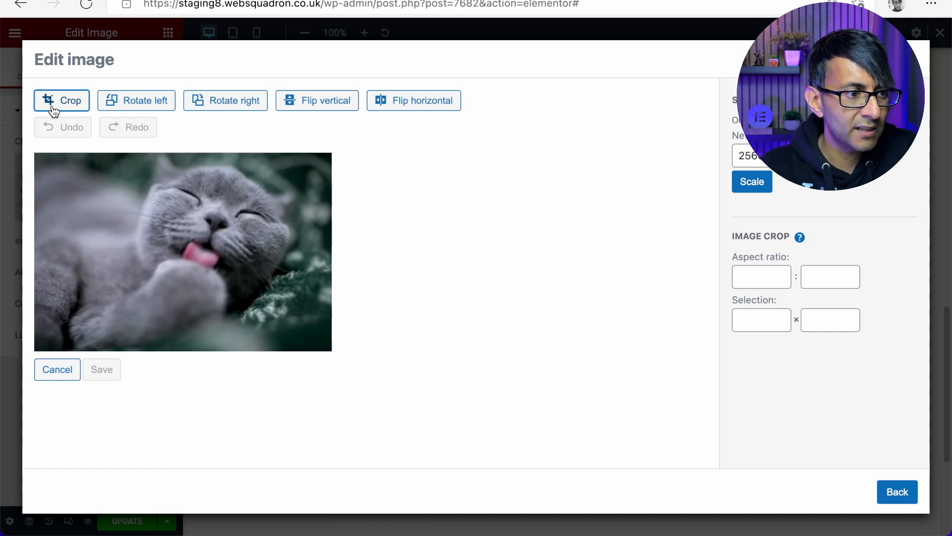
left_click(56, 105)
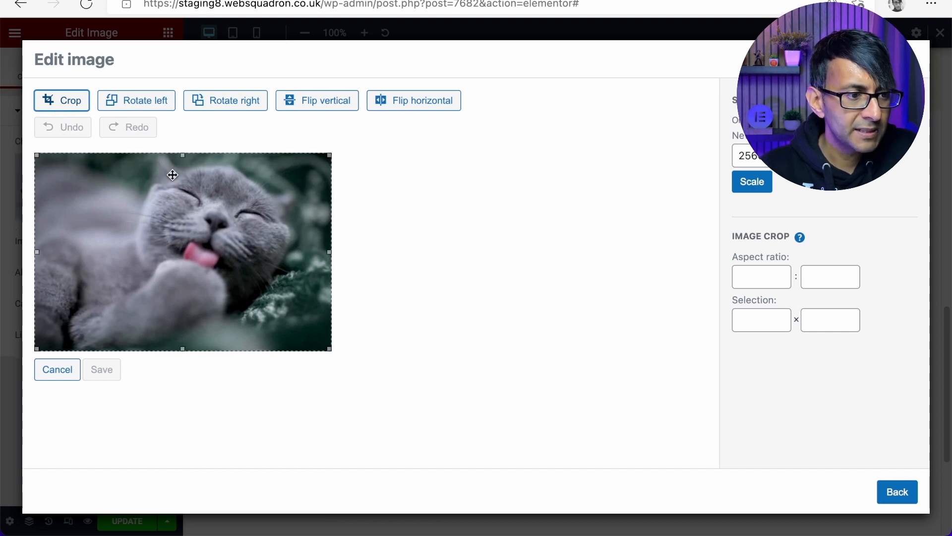
left_click_drag(37, 253, 49, 253)
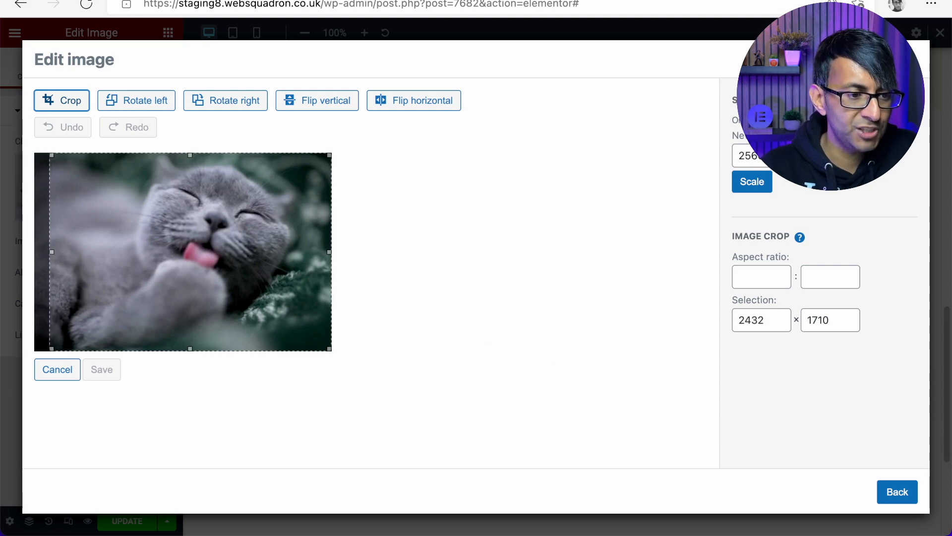
left_click(762, 324)
left_click_drag(762, 323, 708, 318)
double_click(744, 319)
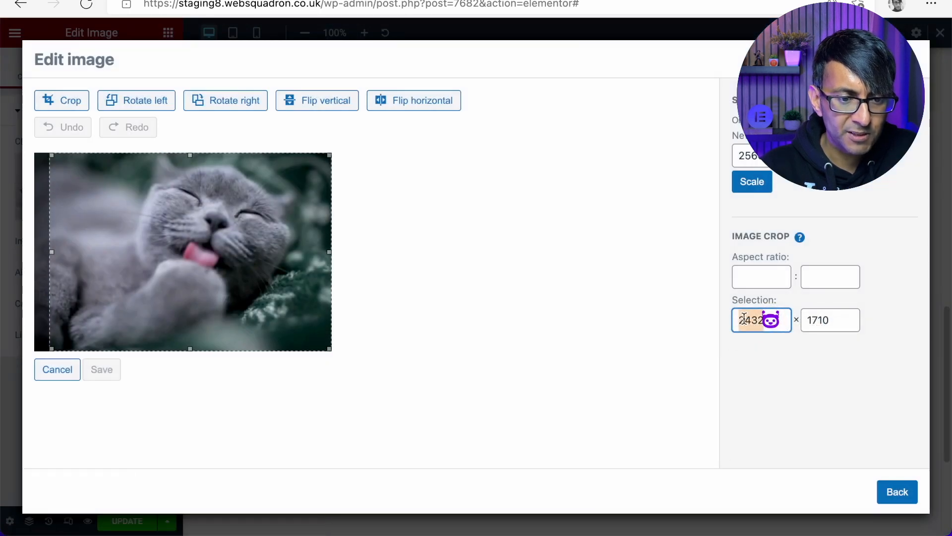
type("1710")
left_click_drag(173, 273, 219, 275)
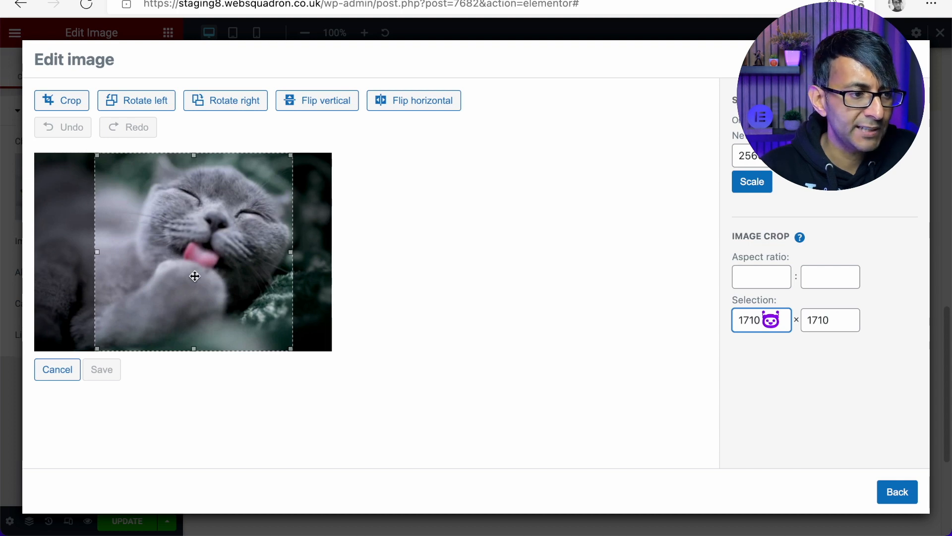
- Apply the crop, save the grey cat photo and insert it into the duplicated section
left_click(77, 100)
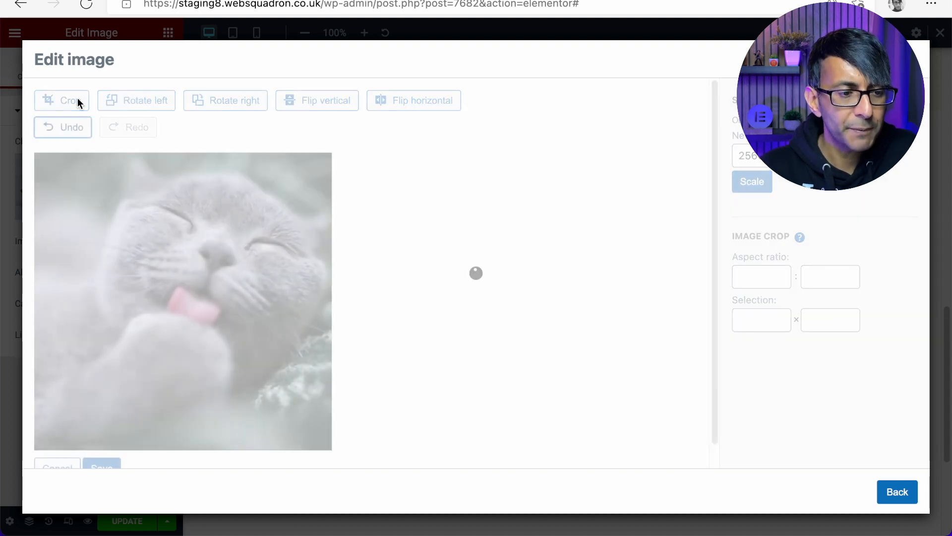
left_click(102, 464)
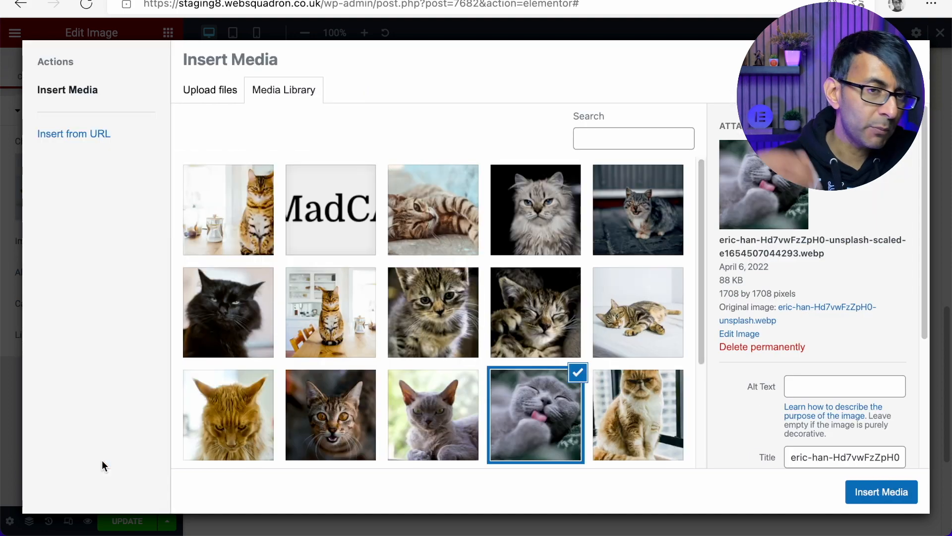
left_click(882, 493)
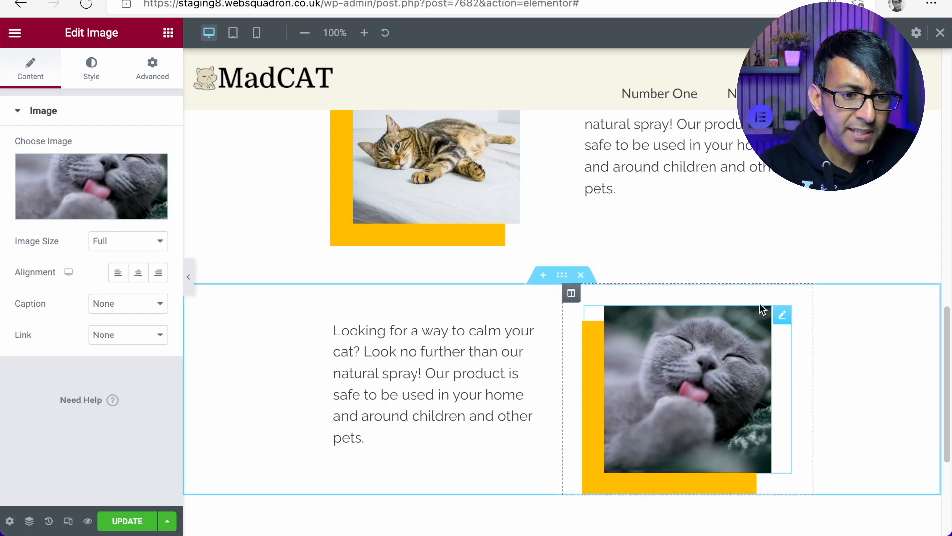
- Check the image's style width, scale the grey cat photo to 225 × 225 pixels and reinsert it
left_click(91, 71)
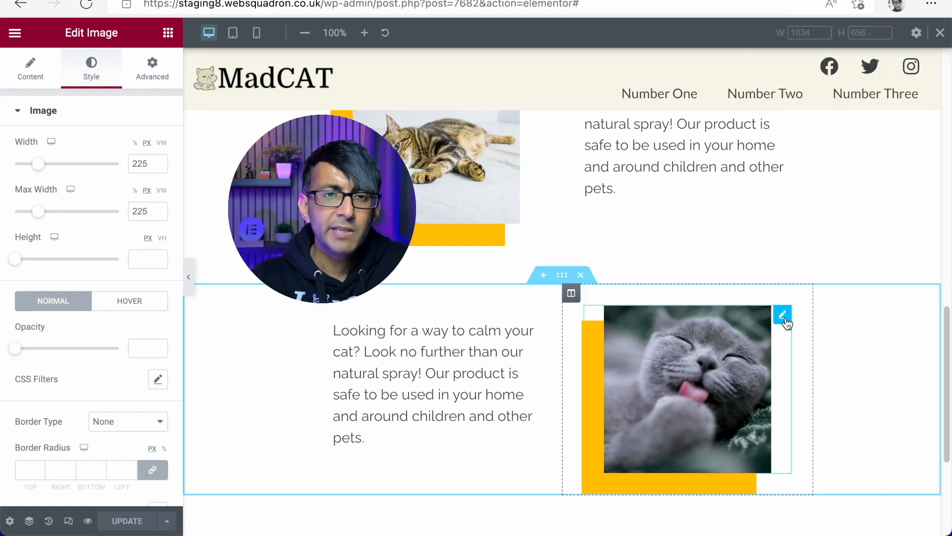
left_click(34, 84)
left_click(83, 183)
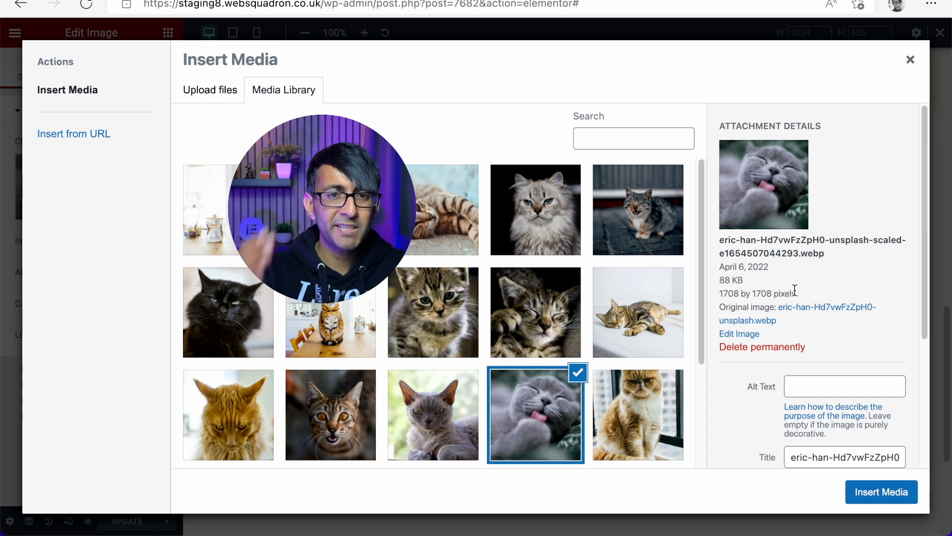
left_click(740, 334)
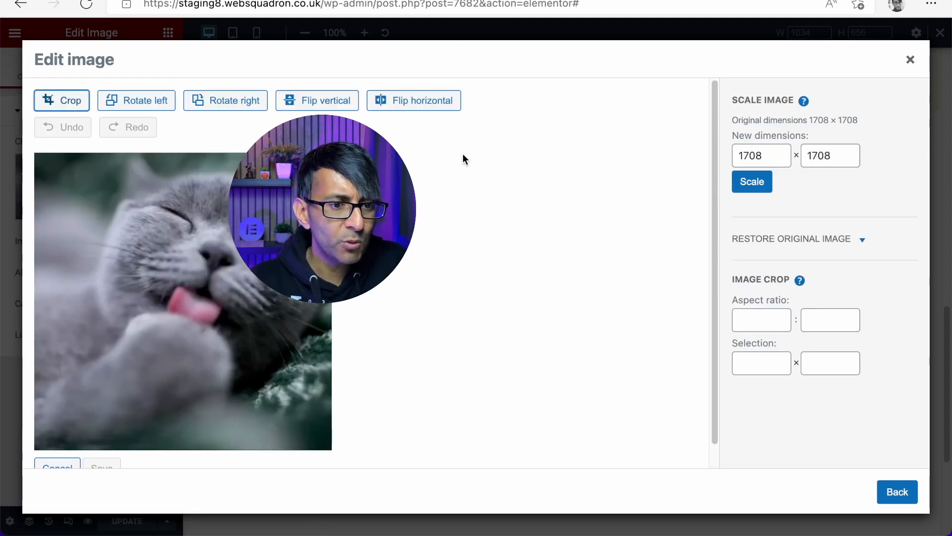
left_click_drag(765, 158, 720, 151)
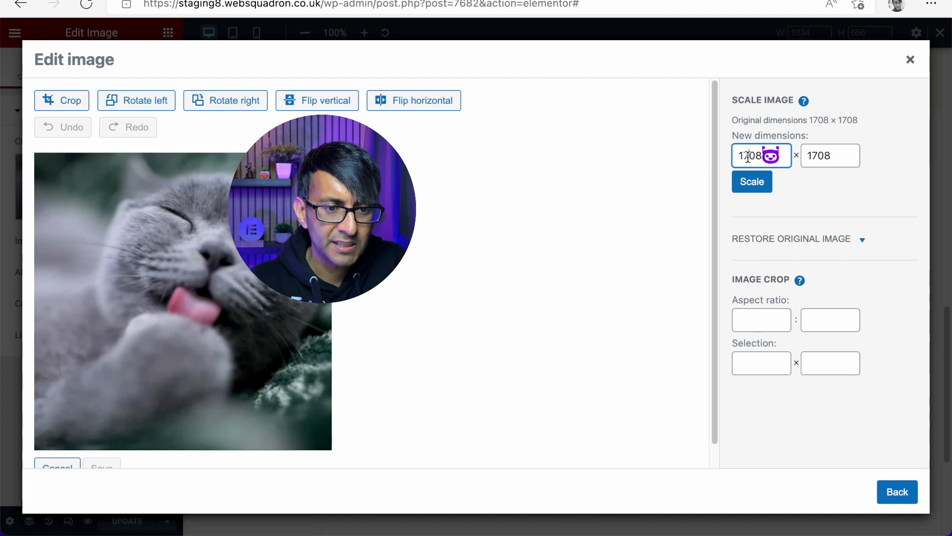
double_click(748, 156)
type("225")
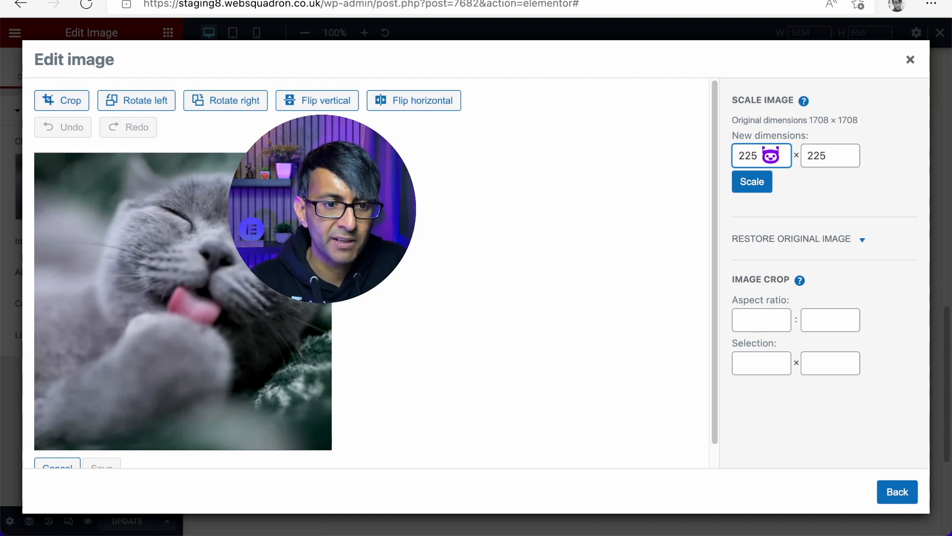
left_click(745, 182)
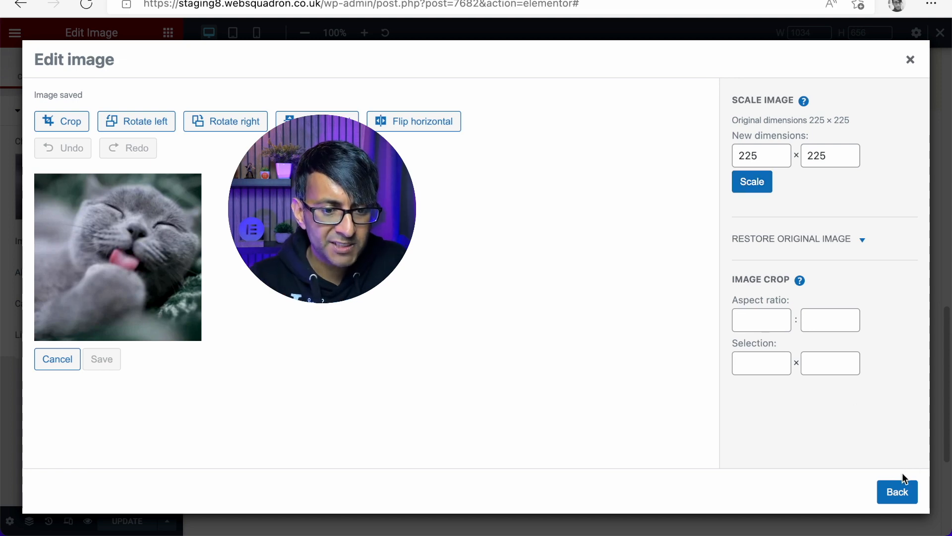
left_click(900, 489)
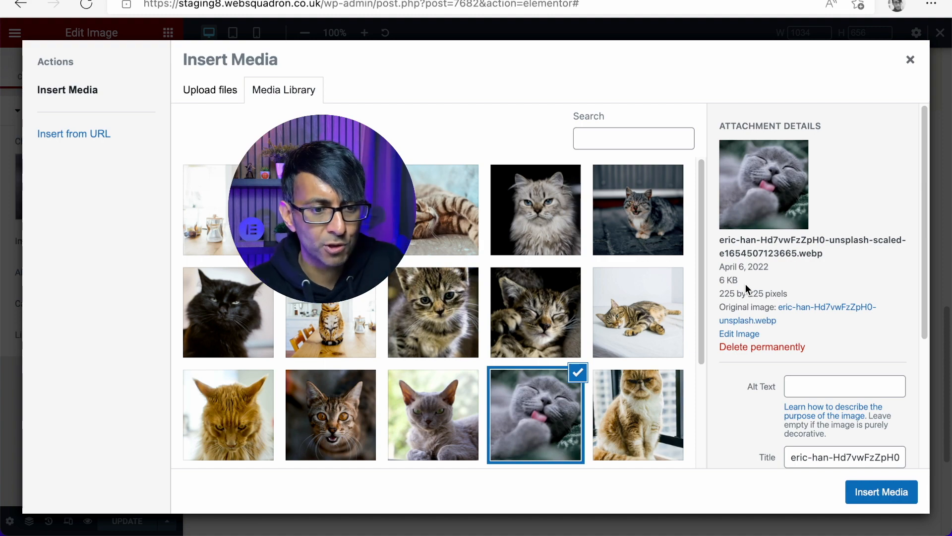
left_click(879, 502)
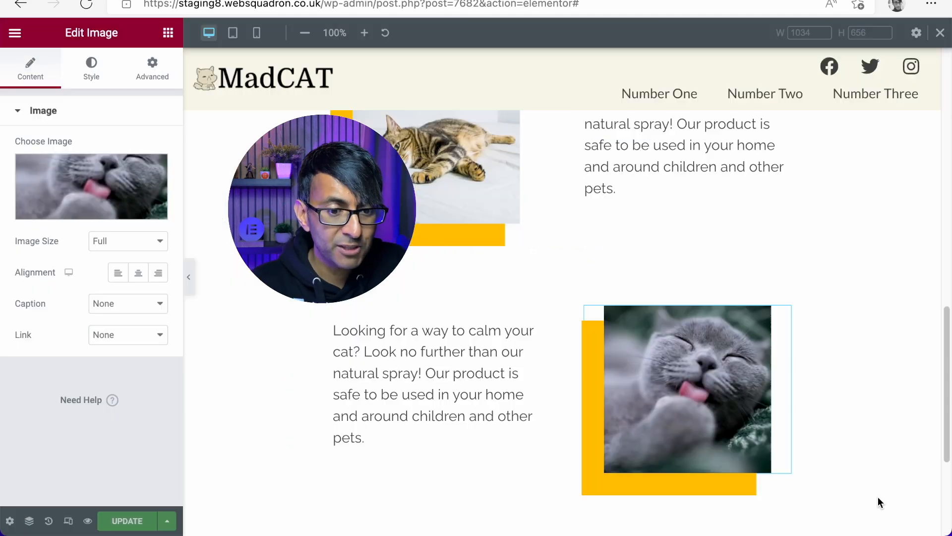
- Scale the original section's lying tabby cat photo to 225 × 225 pixels and reinsert it
scroll(508, 171, "up", 1)
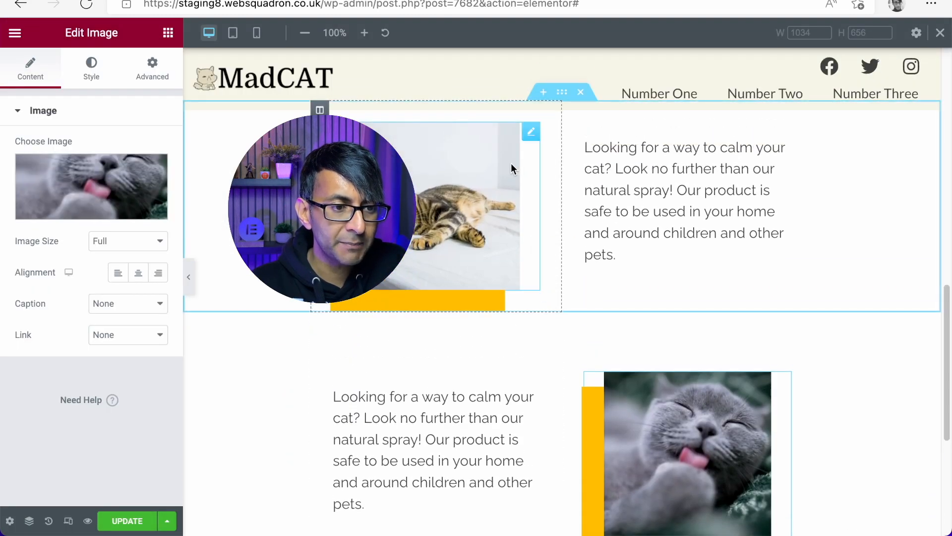
left_click(529, 134)
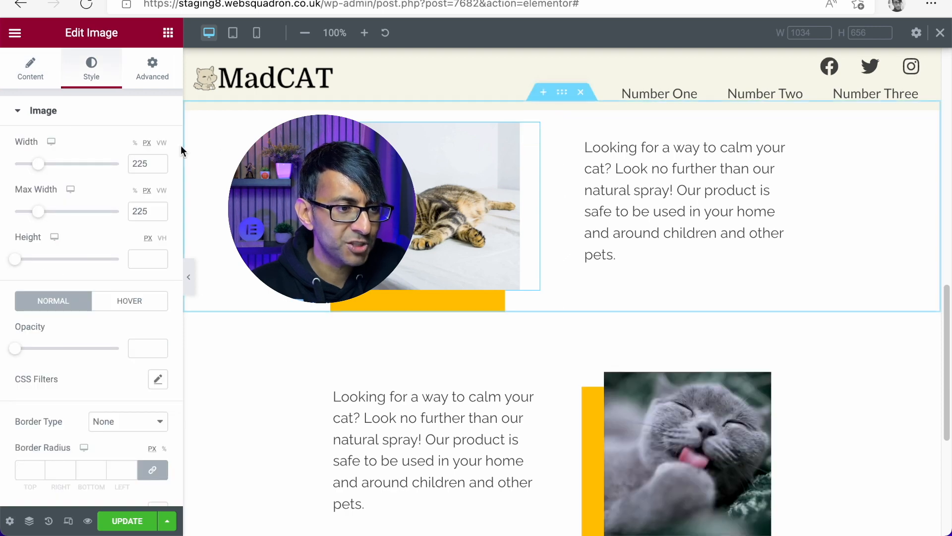
left_click(42, 85)
left_click(51, 184)
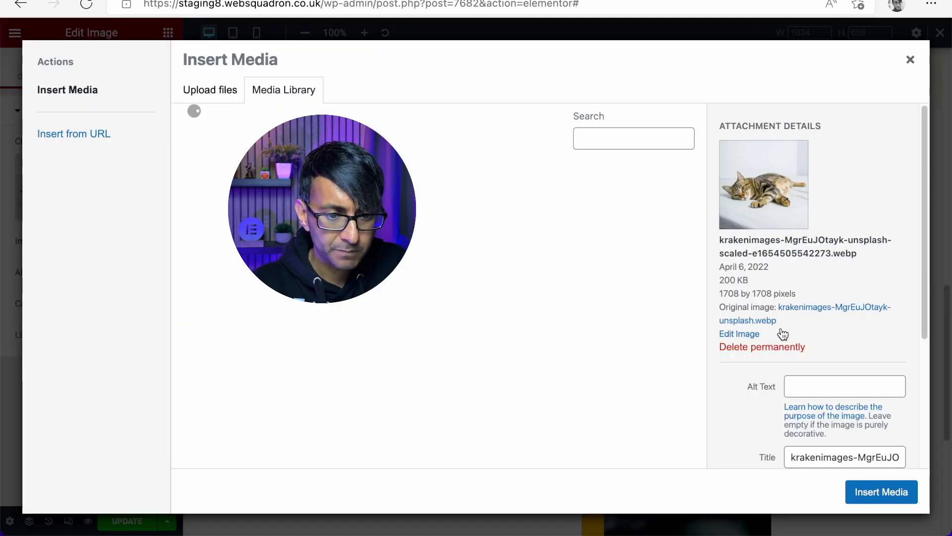
left_click(748, 337)
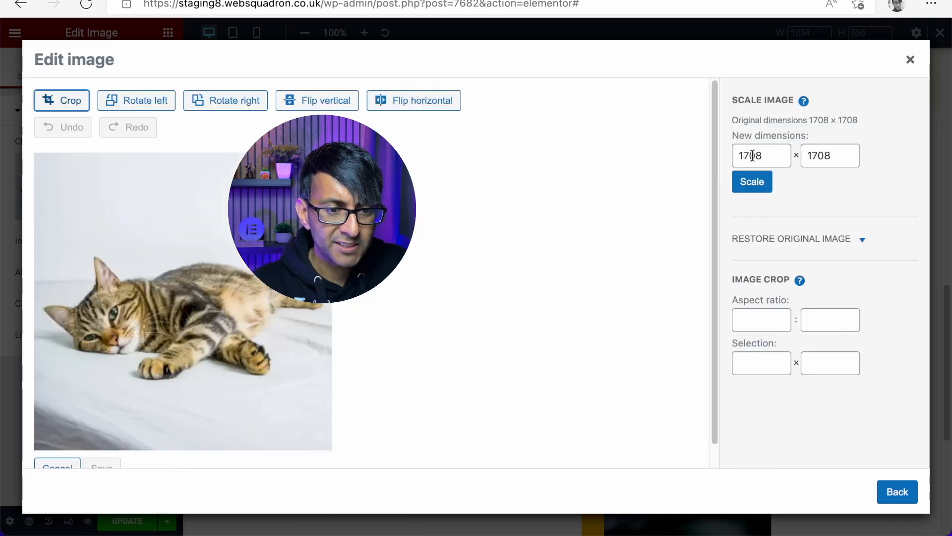
double_click(748, 155)
type("225")
left_click(746, 179)
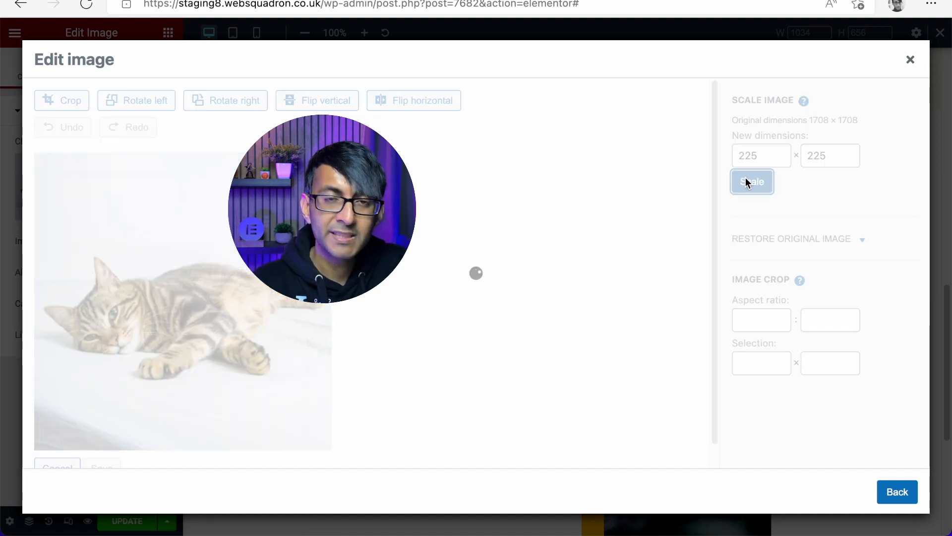
left_click(900, 493)
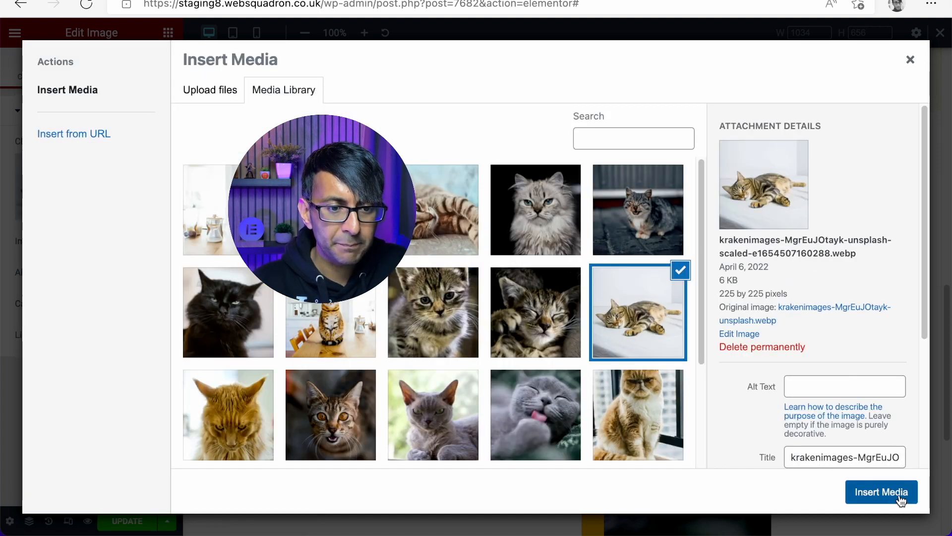
left_click(881, 496)
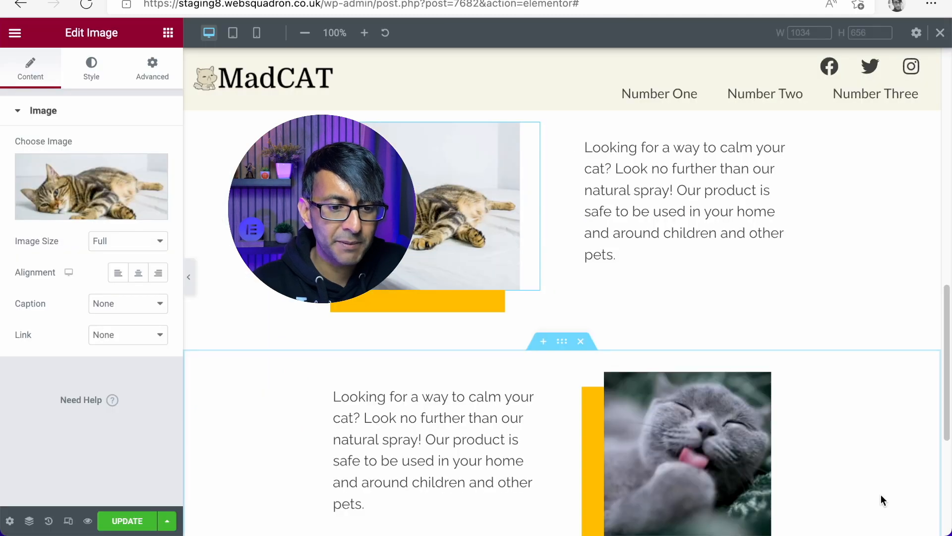
- Save the page changes with Update and reload the page editor
left_click(130, 526)
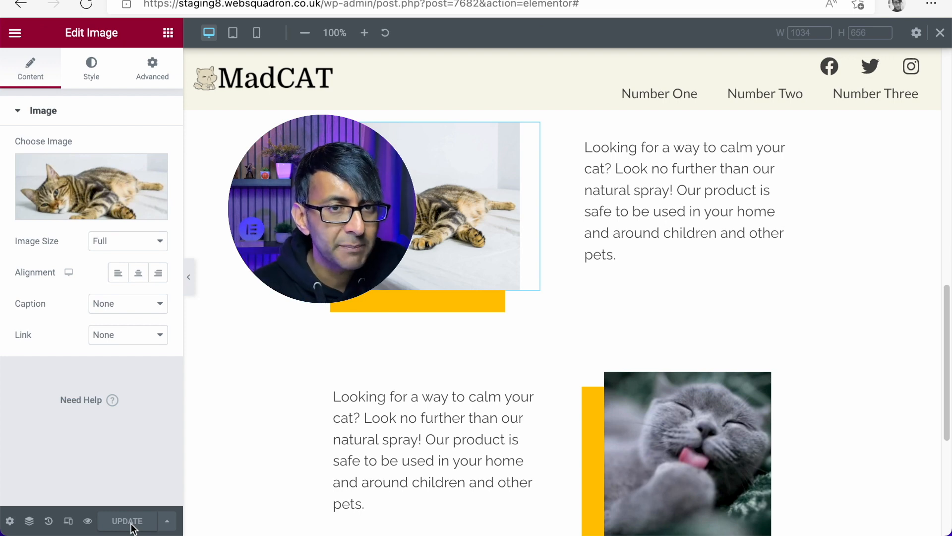
left_click(453, 5)
key("Return")
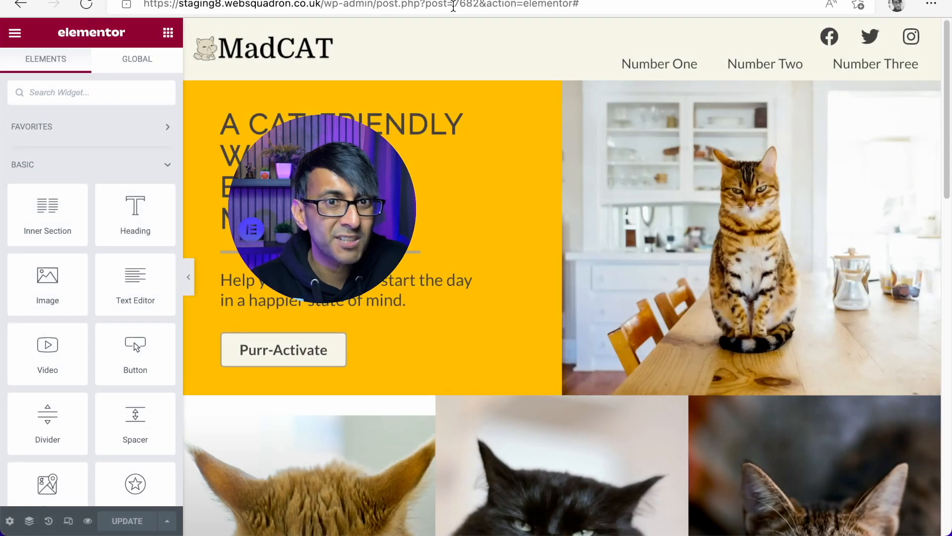
- Open the box shadow settings of the grey cat image in the duplicated section
scroll(642, 351, "down", 10)
scroll(641, 352, "down", 5)
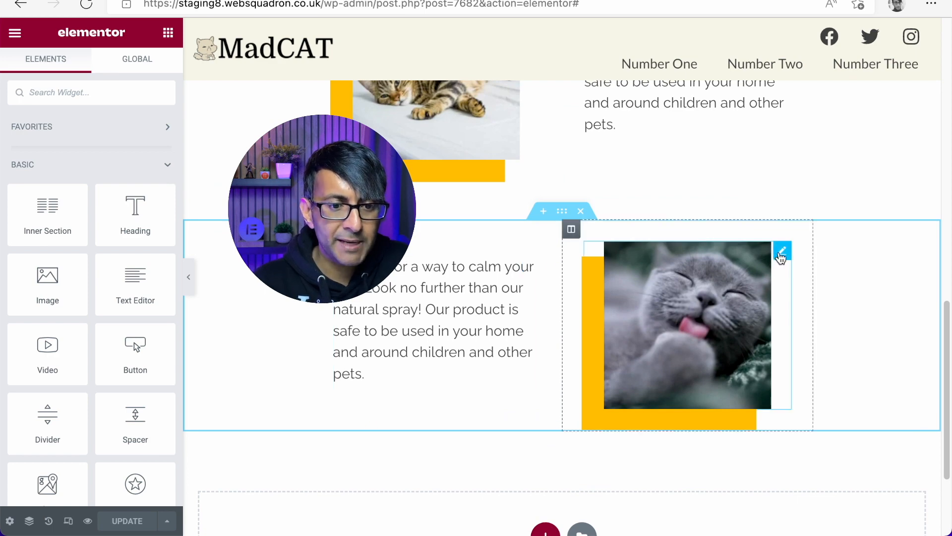
left_click(782, 251)
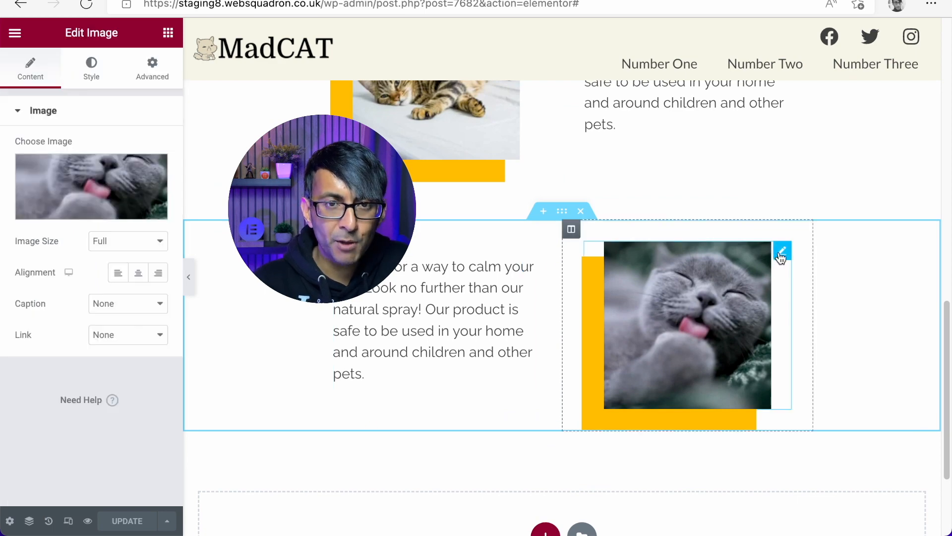
left_click(97, 81)
scroll(109, 323, "down", 3)
scroll(134, 377, "up", 2)
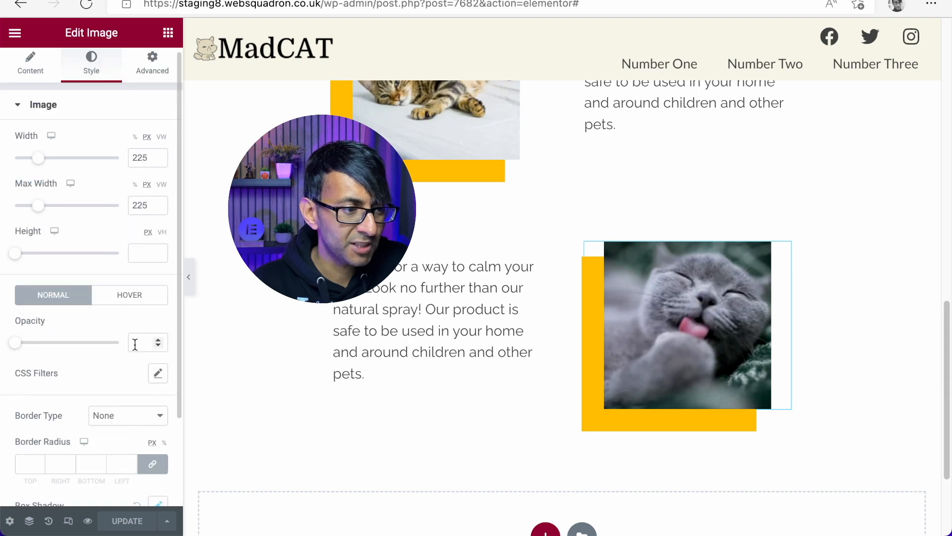
scroll(132, 387, "down", 2)
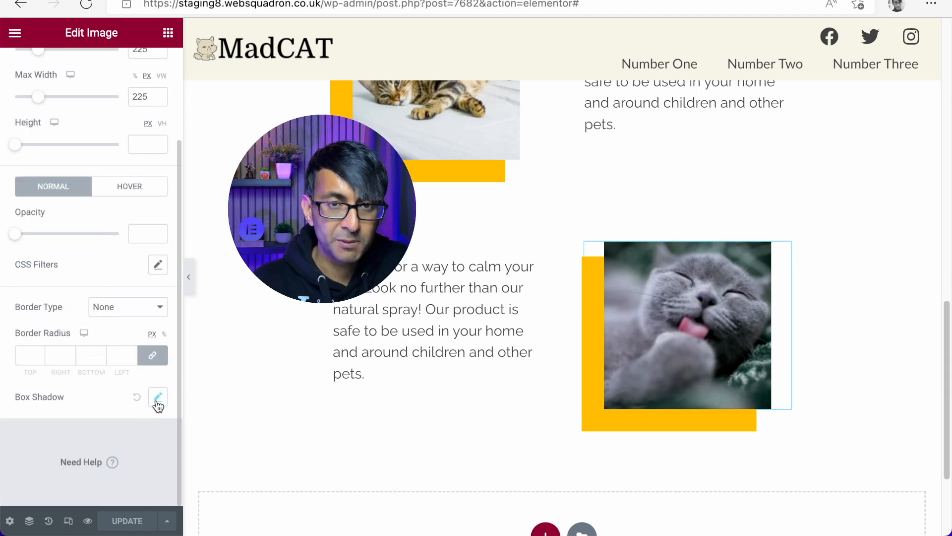
left_click(157, 397)
scroll(121, 408, "down", 2)
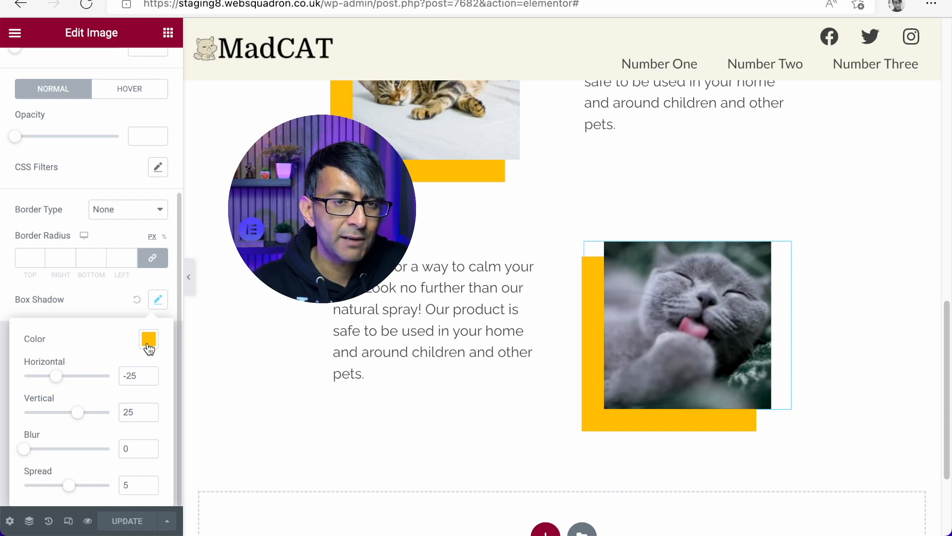
- Copy the hex code of the Secondary colour from the global colours in Site Settings
left_click(15, 32)
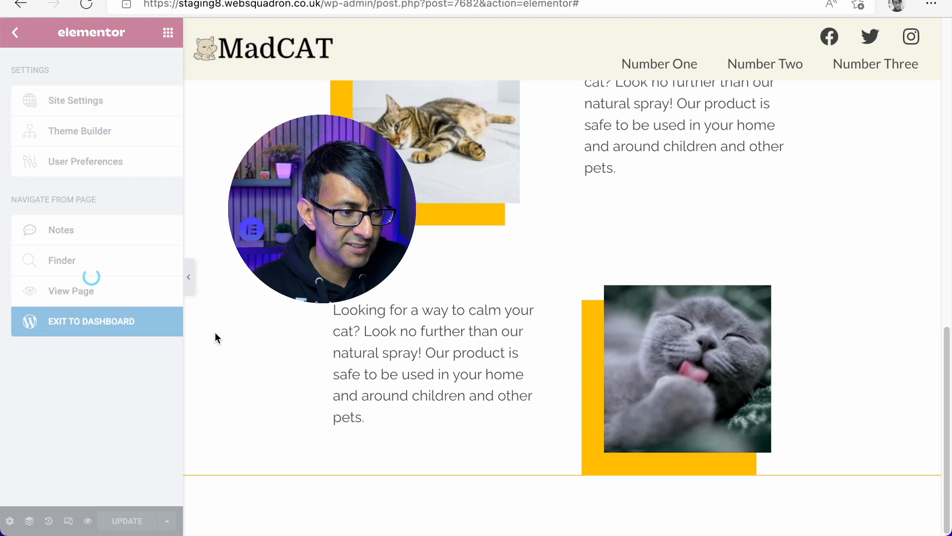
left_click(99, 110)
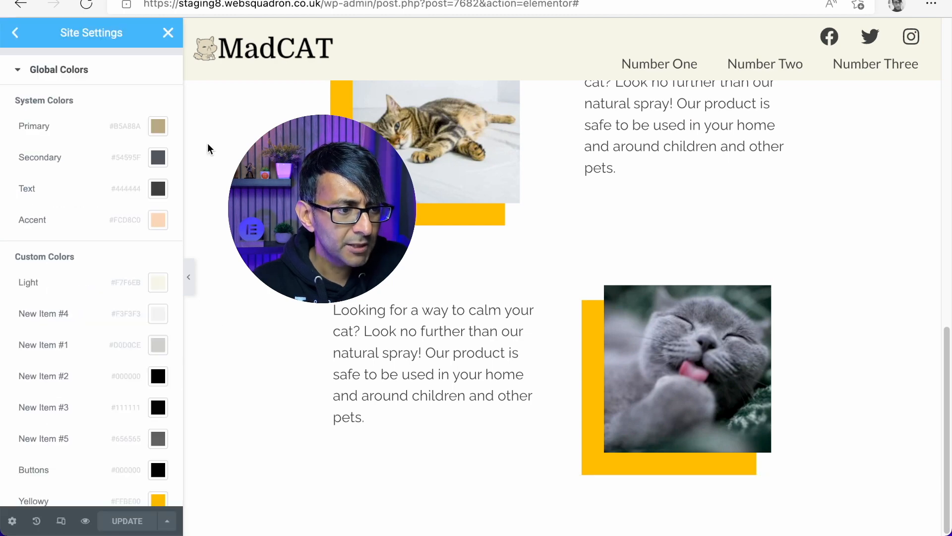
left_click(158, 157)
left_click(134, 388)
key("ctrl+c")
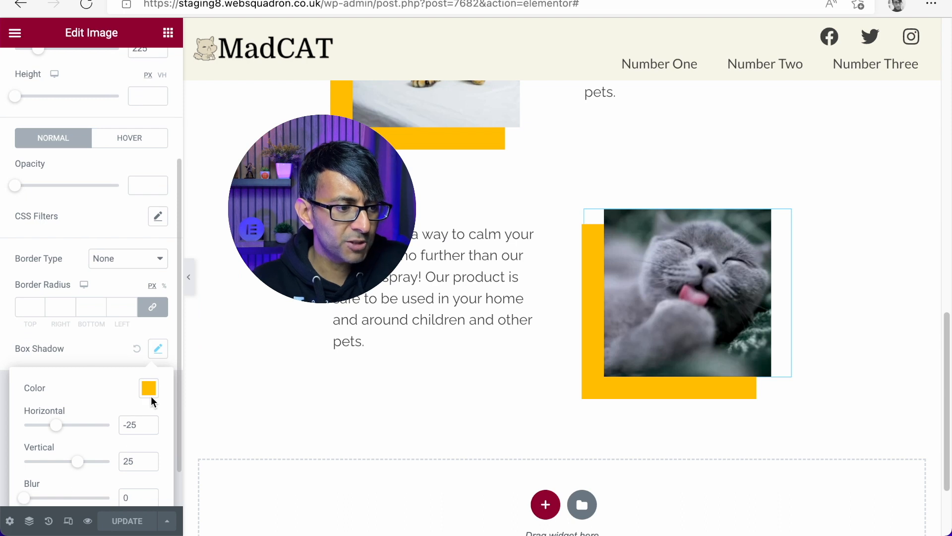
- Set the grey cat image's box shadow colour to the copied #54595F
left_click(148, 388)
left_click(93, 347)
left_click(91, 345)
double_click(96, 351)
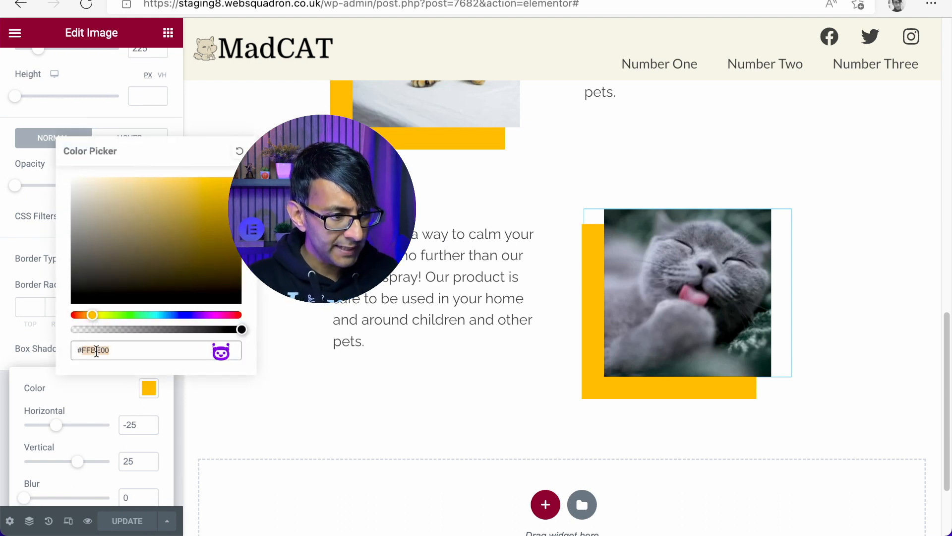
key("ctrl+v")
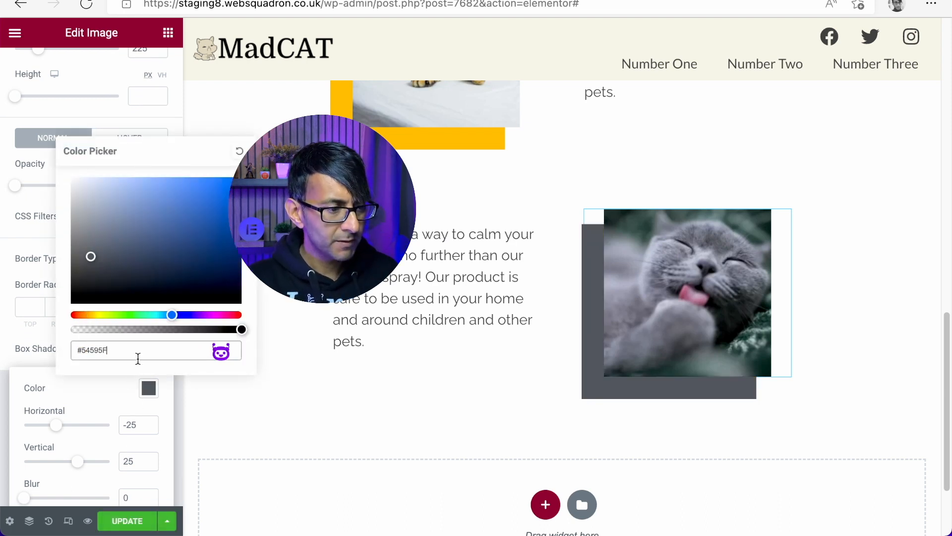
left_click(76, 110)
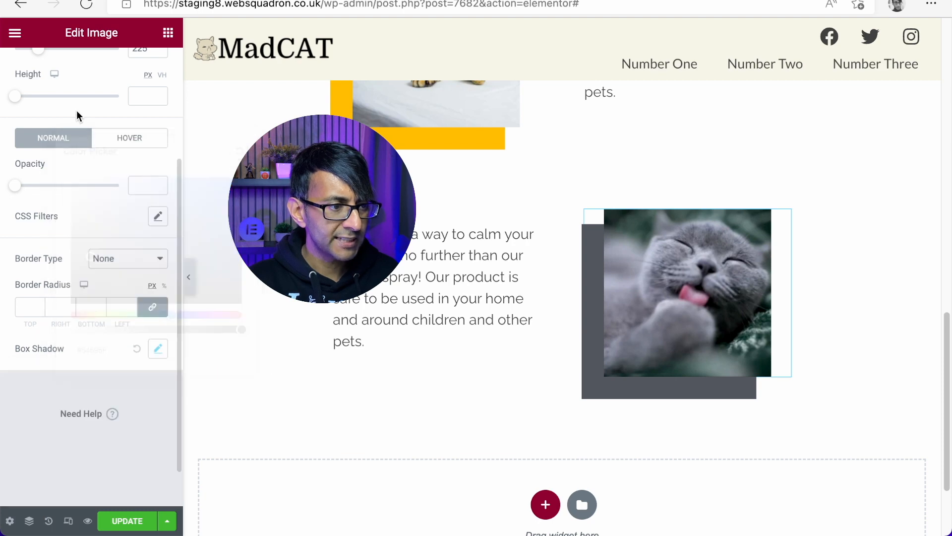
- Set the horizontal offset of the grey cat image's box shadow to 25
left_click(154, 347)
scroll(148, 454, "down", 1)
left_click_drag(54, 417, 77, 420)
scroll(516, 389, "up", 2)
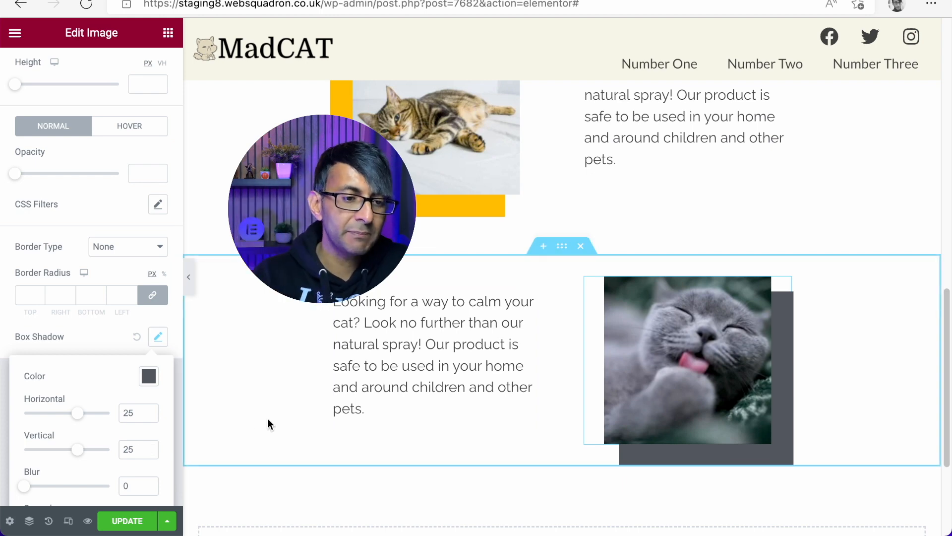
scroll(314, 391, "up", 1)
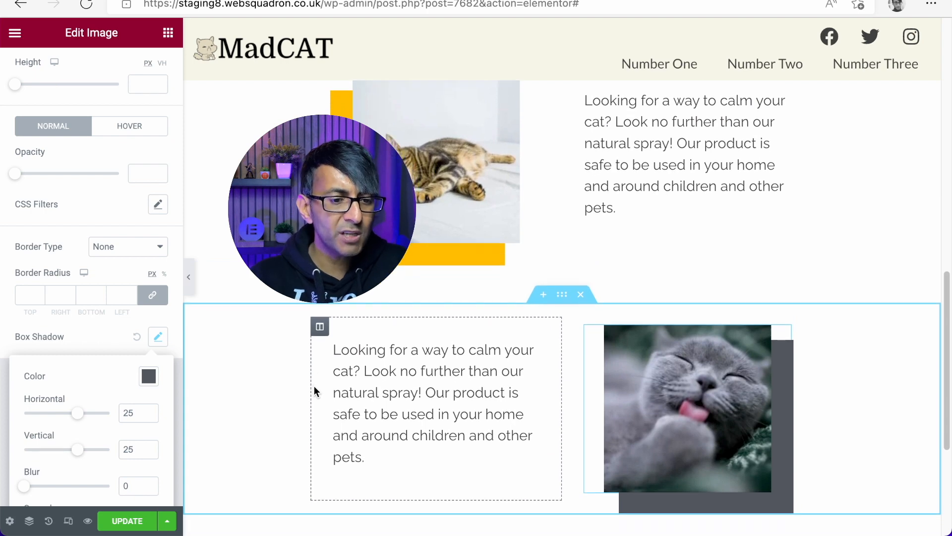
- Change the grey cat image's box shadow colour to #CCCCCC
scroll(314, 386, "down", 2)
left_click(149, 376)
left_click(72, 191)
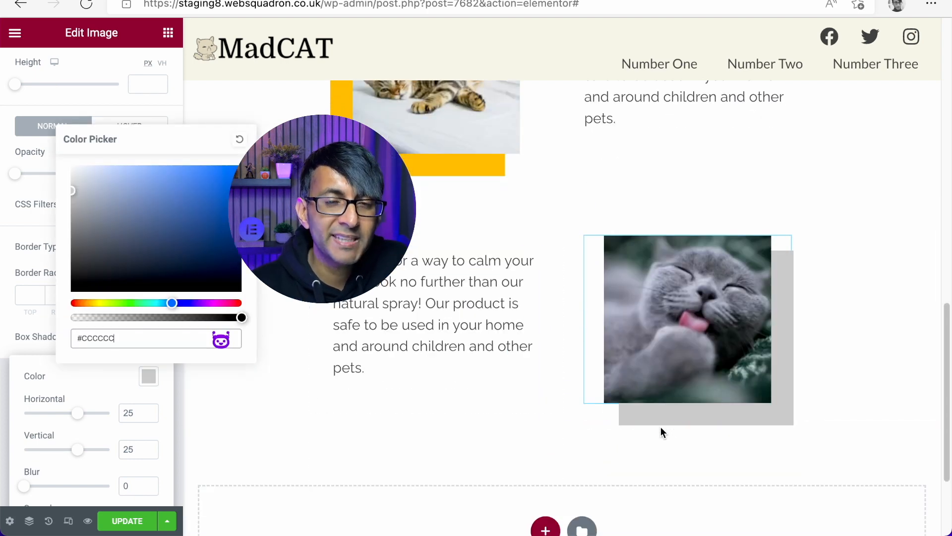
left_click(504, 434)
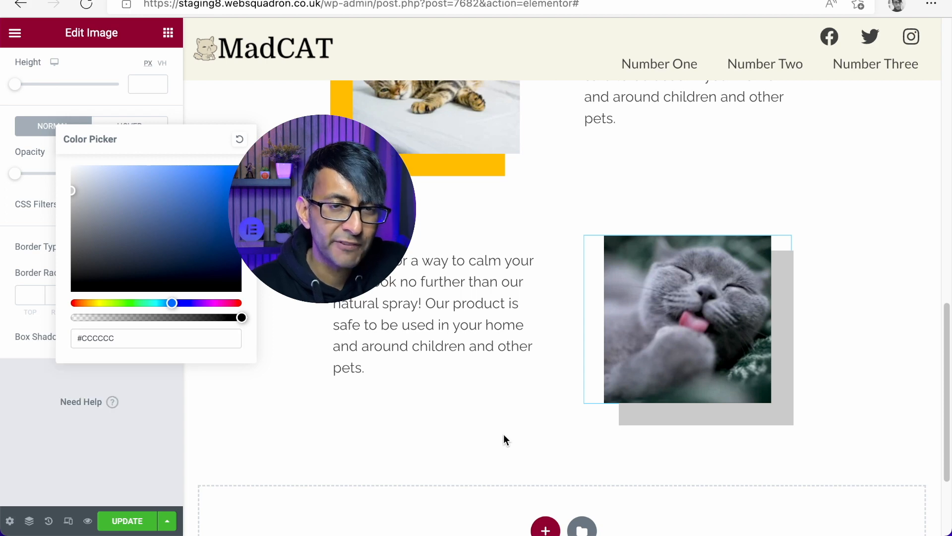
left_click(129, 101)
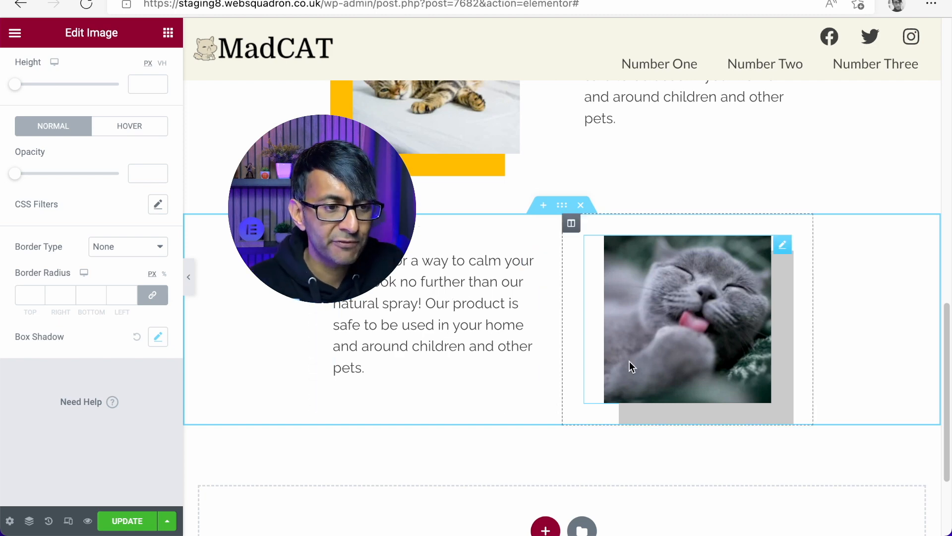
- Clear the whole paragraph from the text widget beside the grey cat image
scroll(462, 357, "up", 1)
left_click(445, 302)
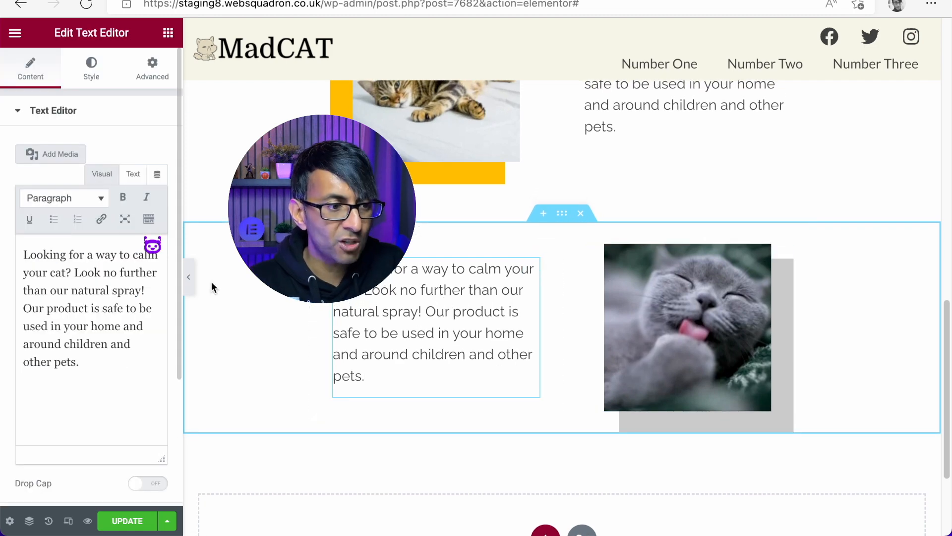
triple_click(105, 319)
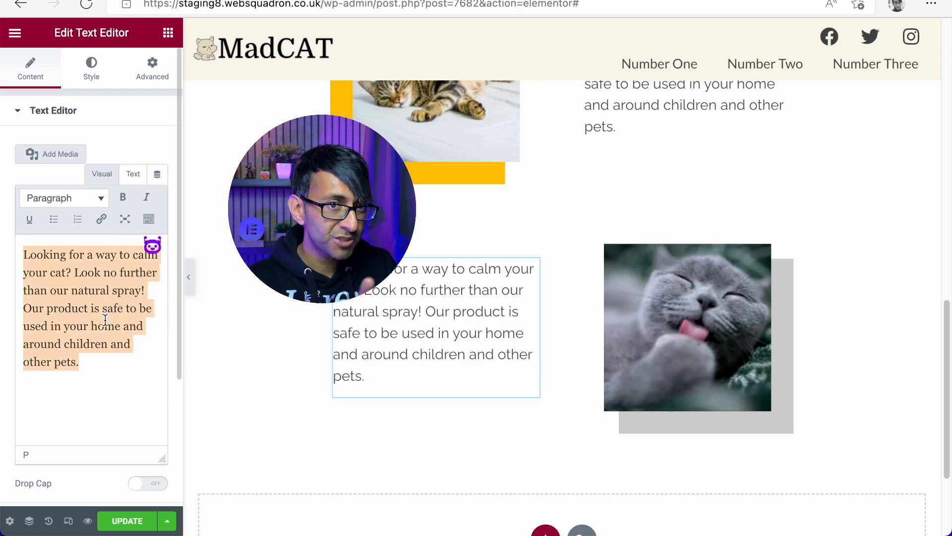
key("BackSpace")
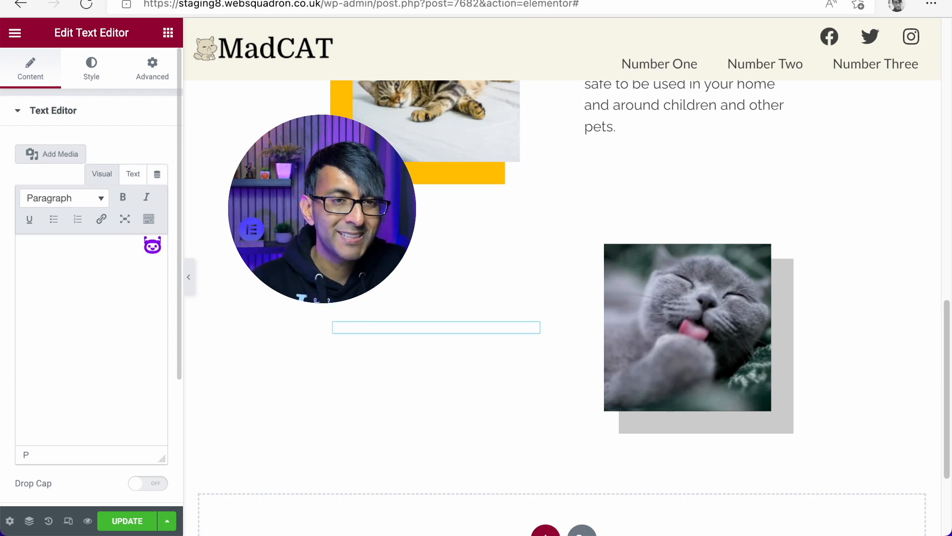
- Open the Bertha.ai assistant for the emptied text widget and choose the Service/Product Benefit List template among the Website templates
left_click(151, 245)
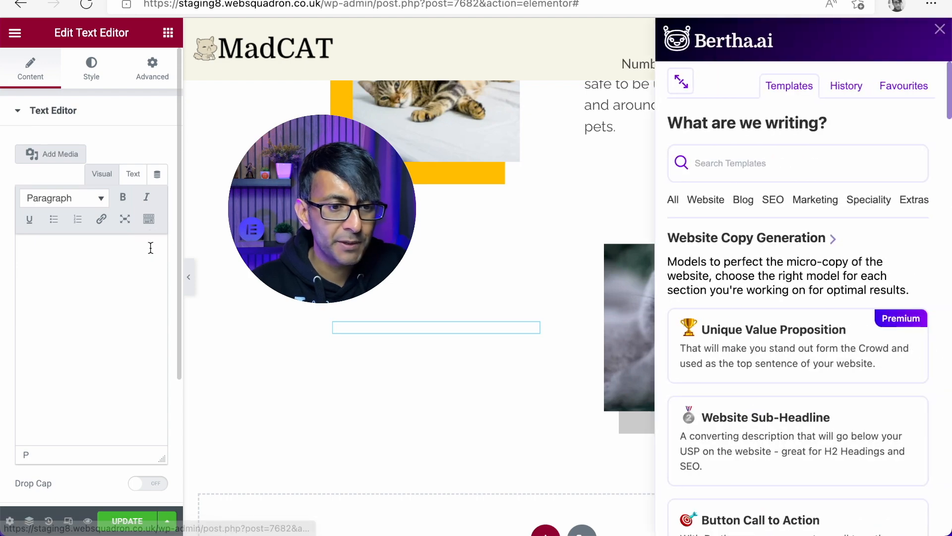
scroll(793, 382, "down", 3)
scroll(831, 374, "up", 3)
scroll(823, 366, "down", 3)
scroll(761, 246, "up", 4)
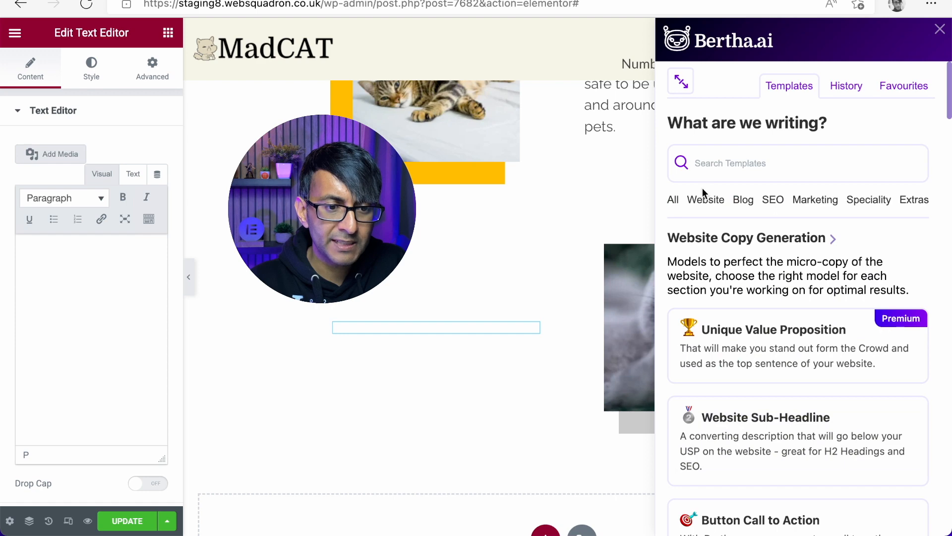
left_click(706, 203)
scroll(749, 347, "down", 5)
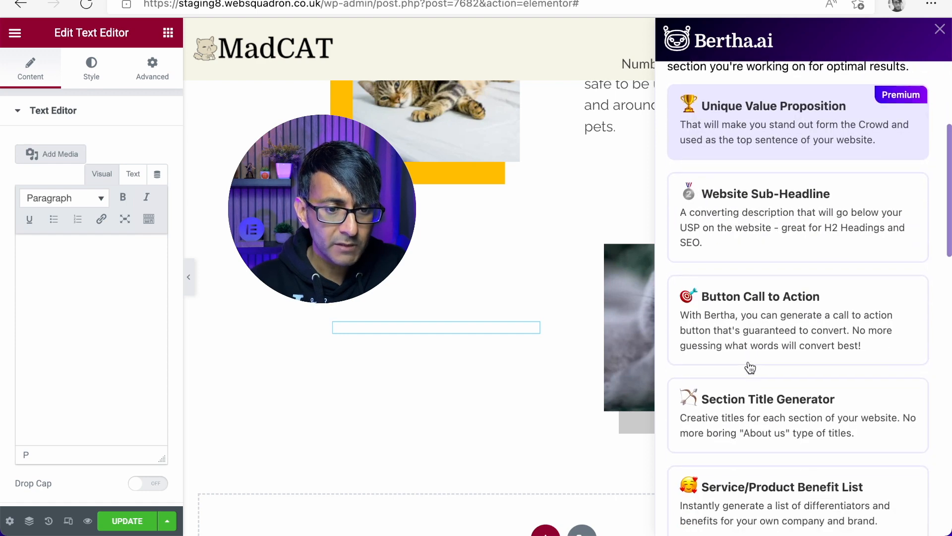
scroll(759, 392, "down", 3)
scroll(786, 388, "down", 3)
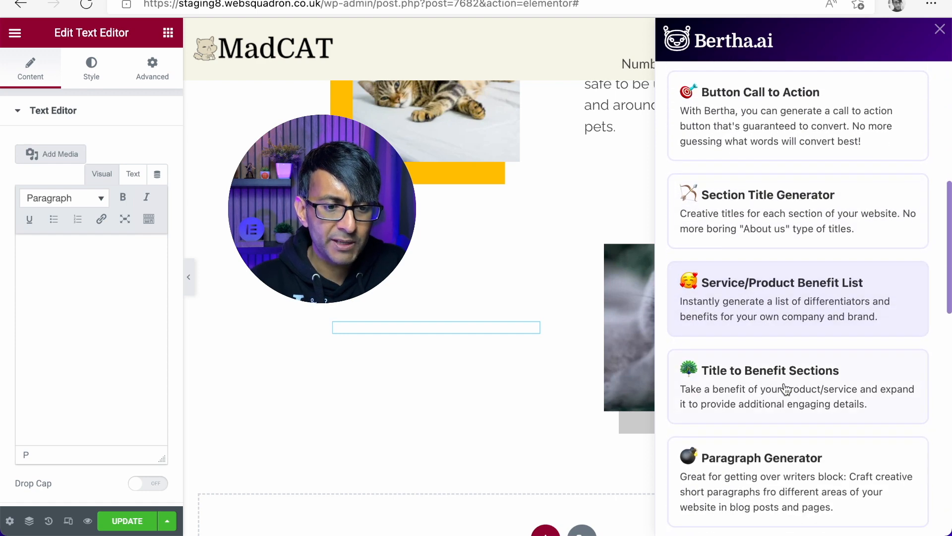
scroll(797, 424, "down", 1)
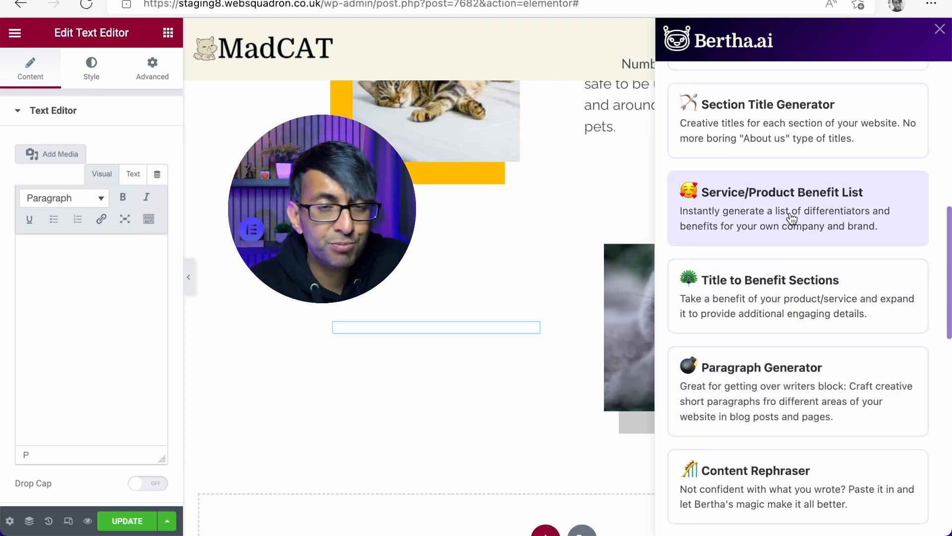
left_click(792, 218)
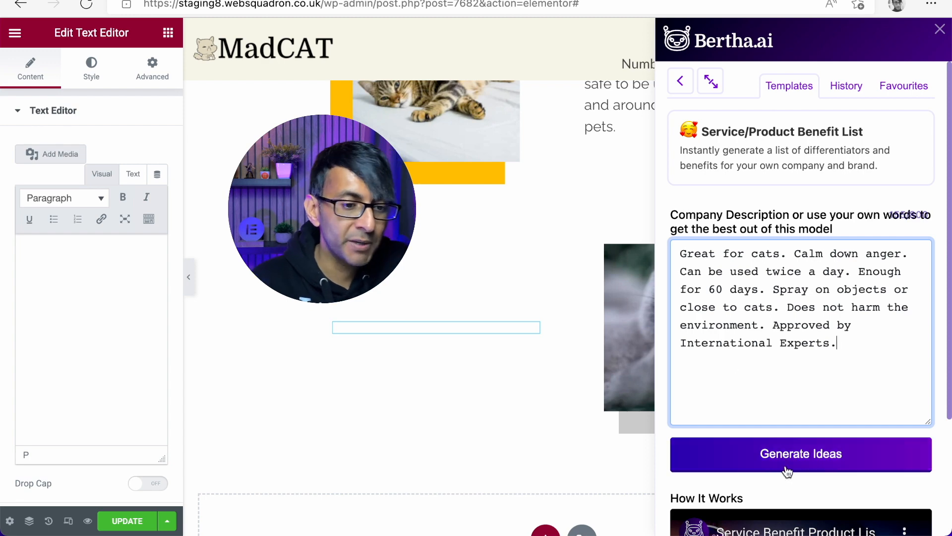
- Generate benefit ideas from a description covering calming cats, use twice a day, 60 days' supply, spraying on objects, environmental safety and approval by International Experts
left_click(802, 455)
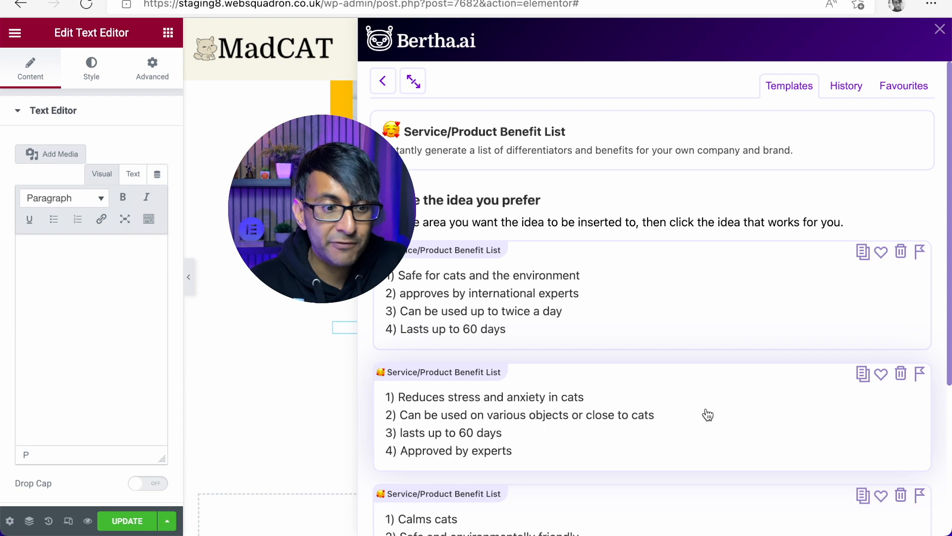
scroll(572, 324, "down", 2)
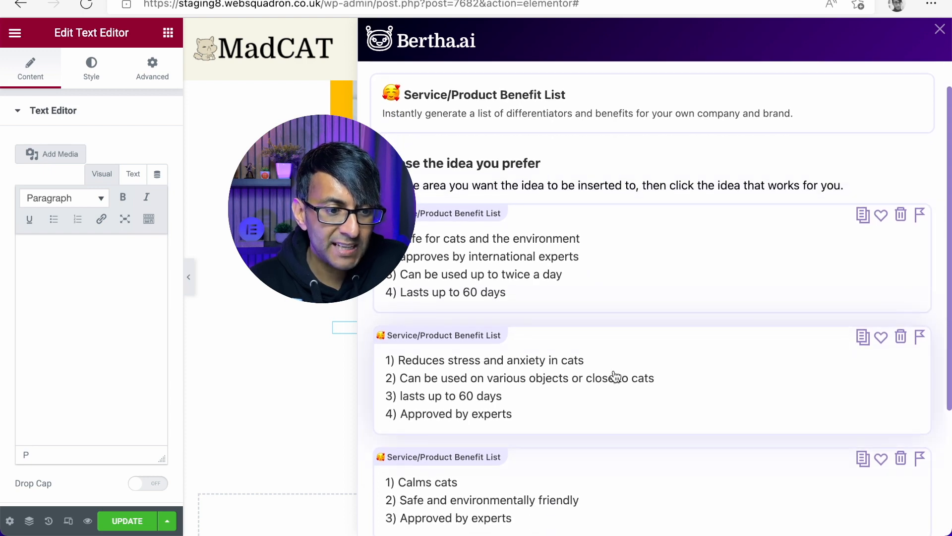
scroll(615, 377, "down", 4)
scroll(614, 376, "up", 5)
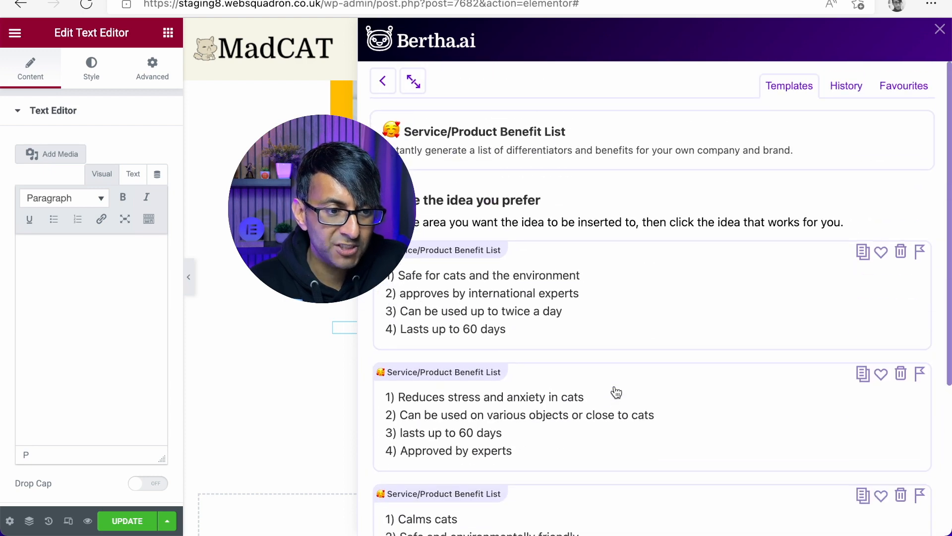
- Insert the first and second generated benefit lists into the text widget and close Bertha.ai
left_click(489, 316)
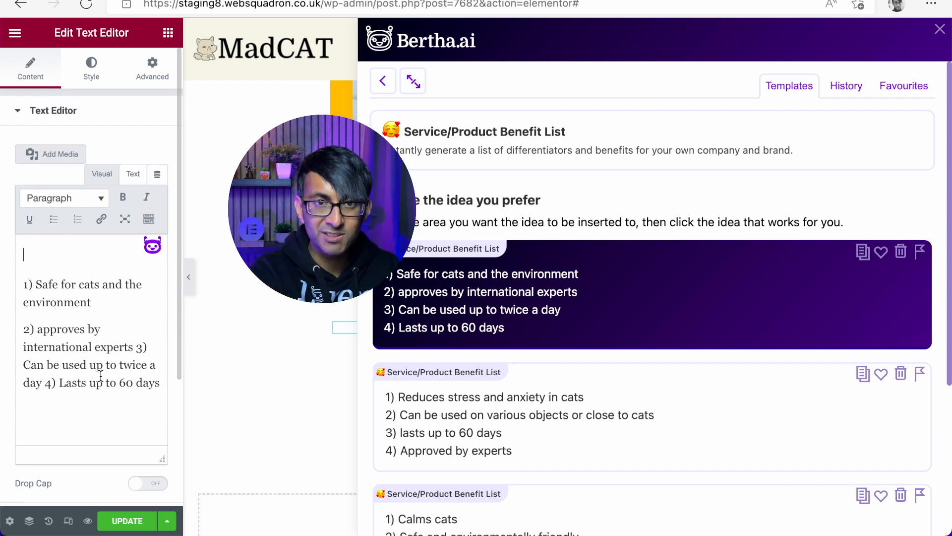
scroll(560, 418, "down", 1)
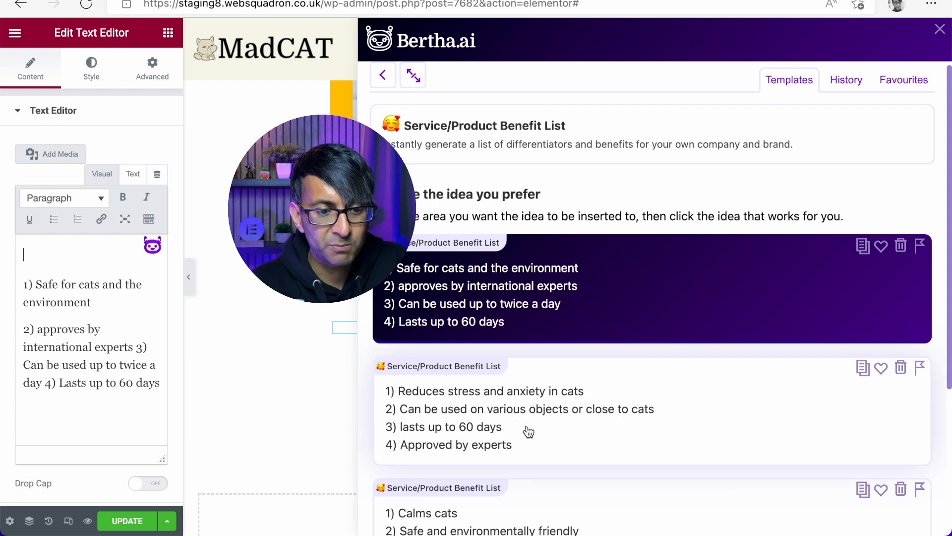
left_click(474, 429)
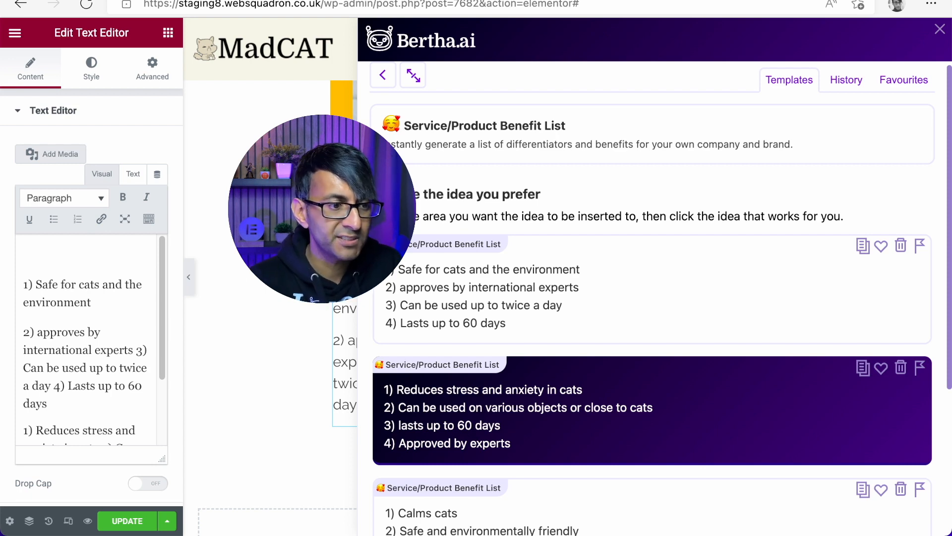
left_click(34, 266)
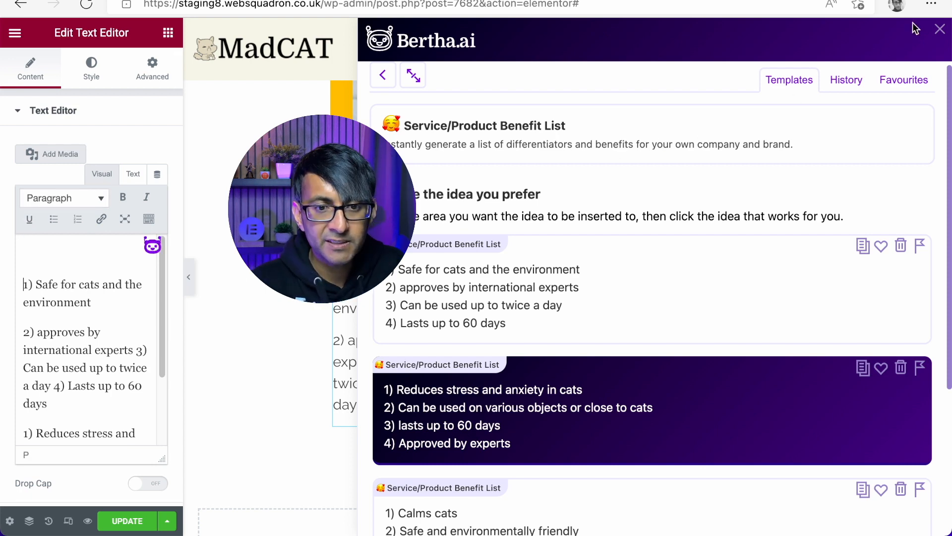
left_click(940, 29)
- Remove the blank line above the inserted text, widen the editing panel and tidy the benefits into six separately numbered lines
left_click(43, 257)
key("Delete")
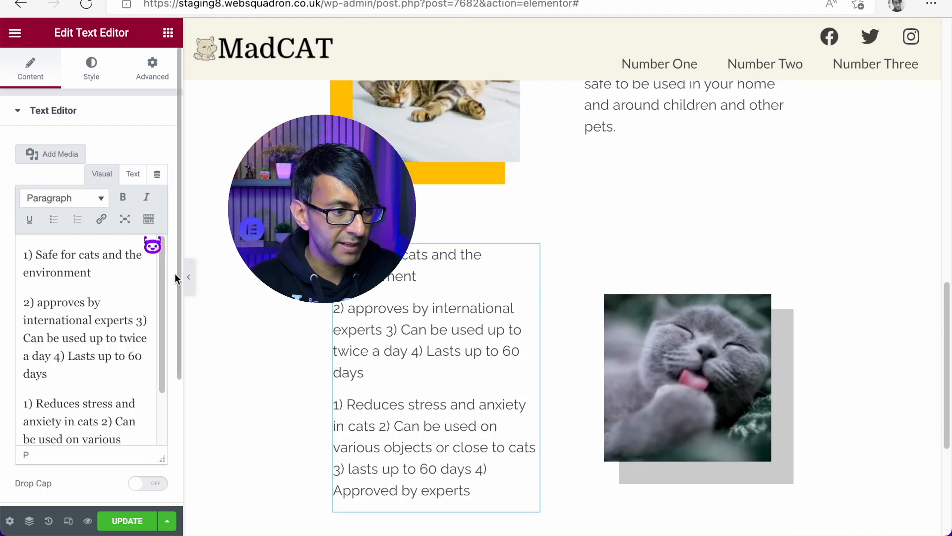
left_click_drag(179, 272, 276, 273)
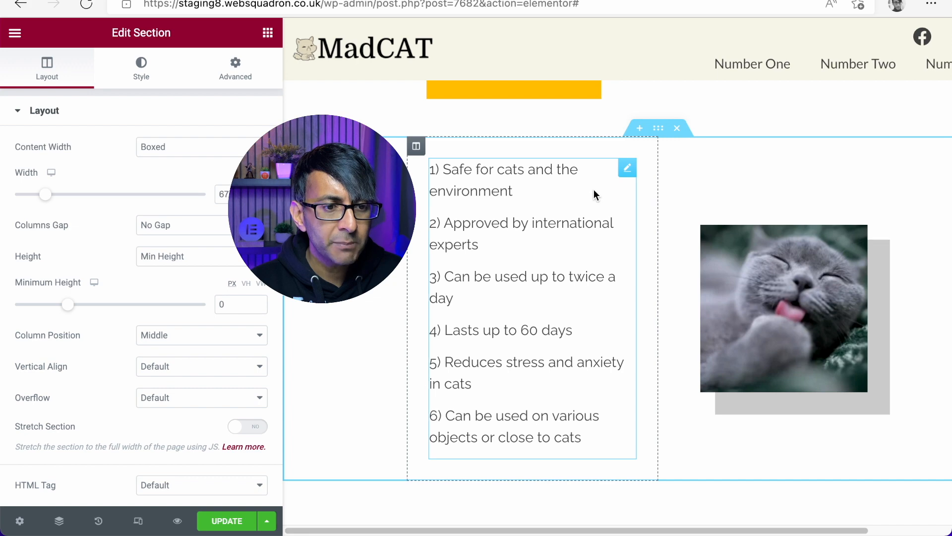
- Set the font size of the numbered benefits text to 1.1 rem
left_click(626, 166)
left_click(128, 80)
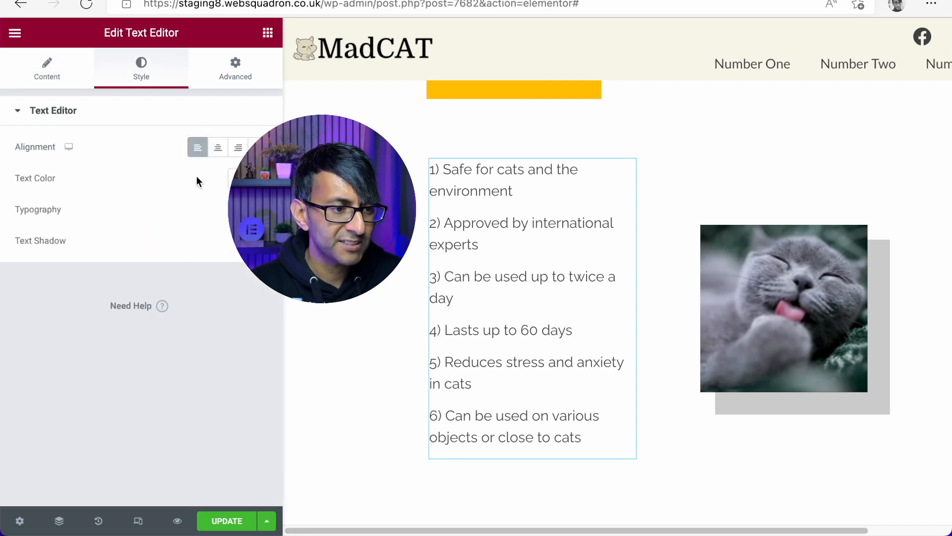
left_click(243, 210)
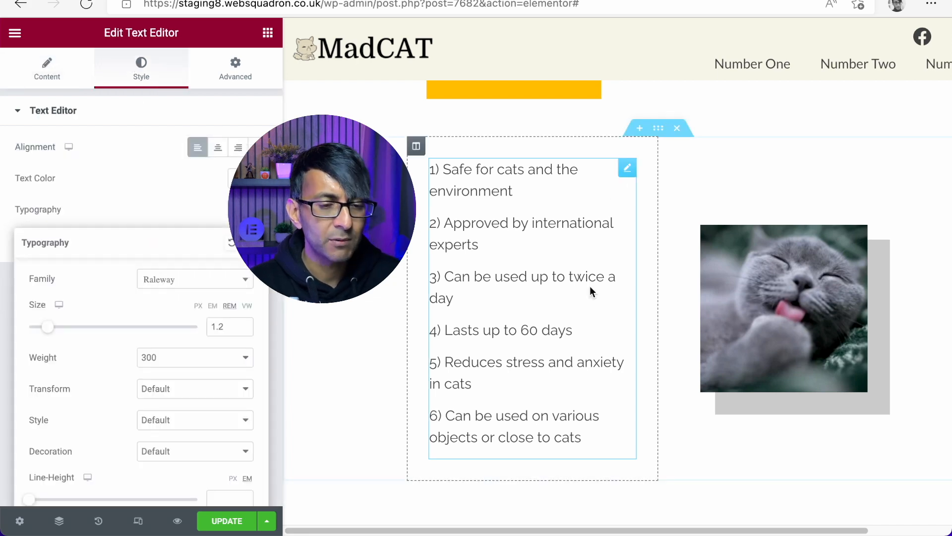
scroll(591, 286, "down", 4)
scroll(590, 286, "up", 5)
scroll(597, 299, "up", 2)
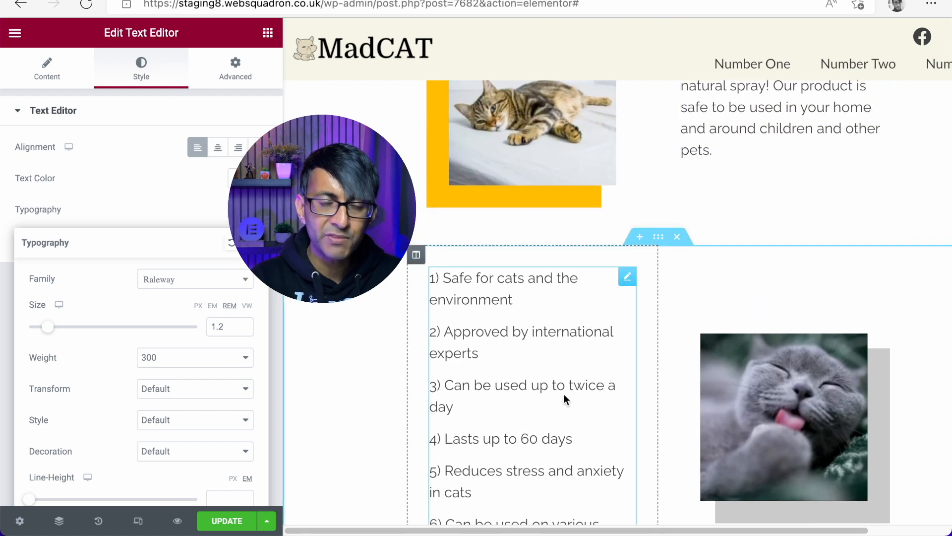
left_click(246, 329)
left_click(246, 330)
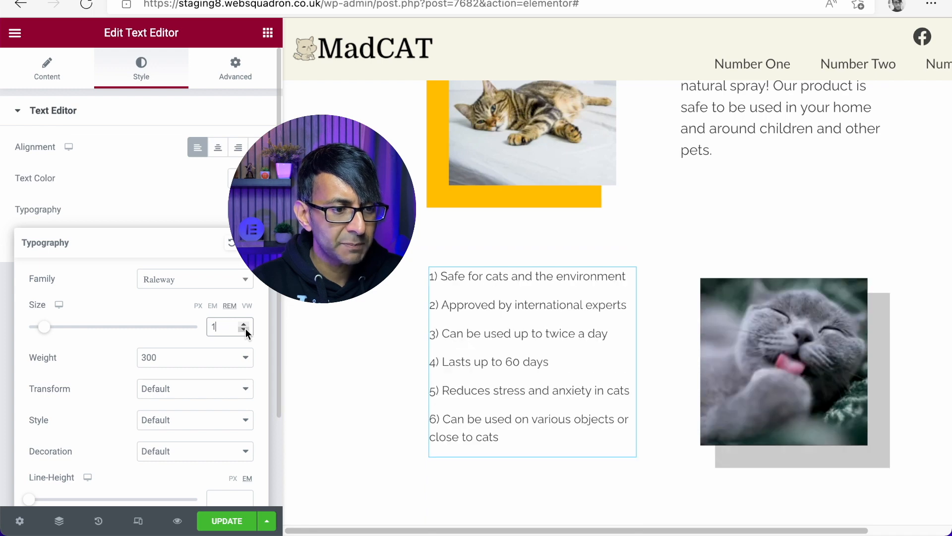
left_click(244, 325)
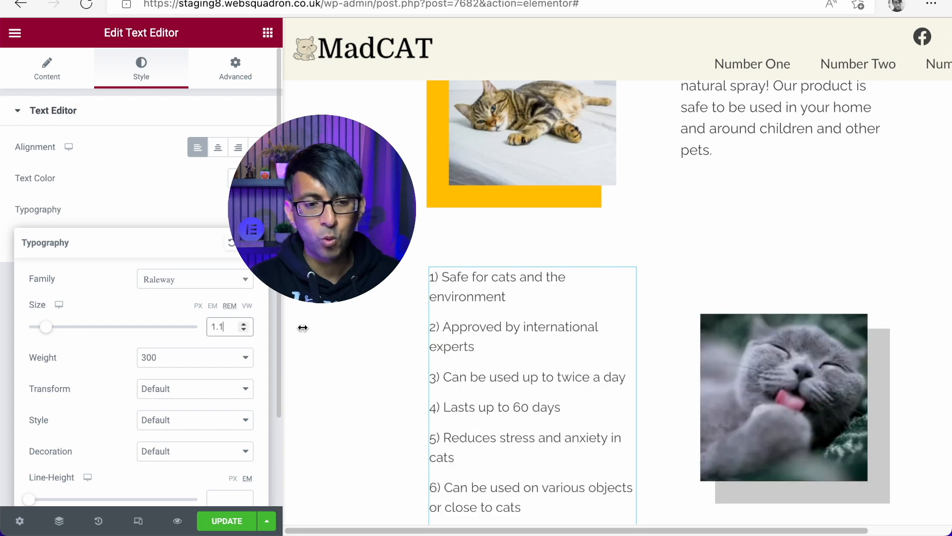
- Slightly increase the boxed content width of the section holding the benefits and the grey cat image
left_click(658, 237)
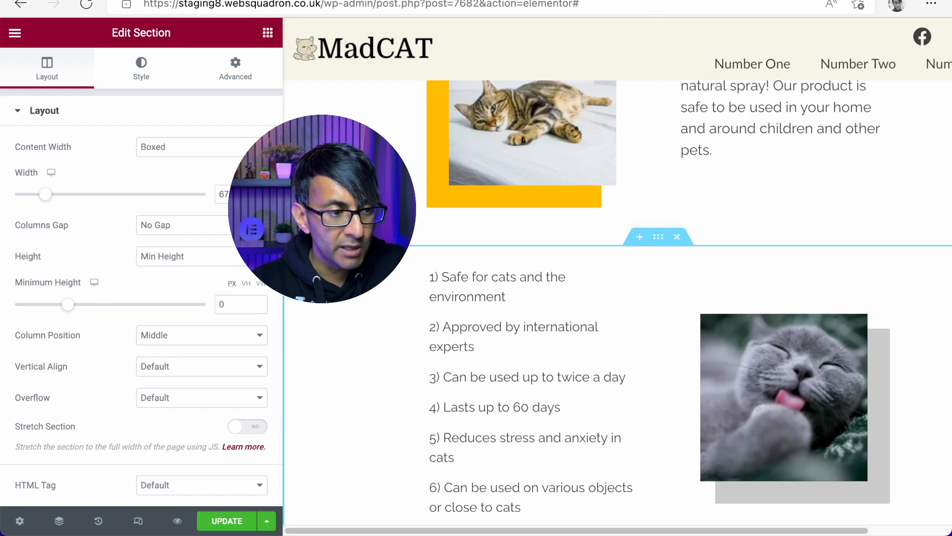
mouse_move(43, 197)
left_mouse_down()
mouse_move(78, 200)
mouse_move(58, 199)
left_mouse_up()
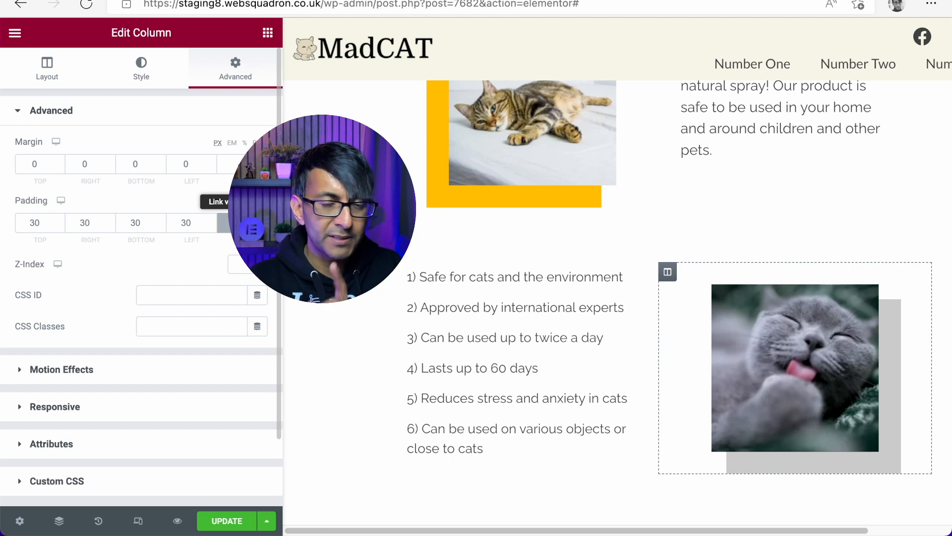
- Set the grey cat image column's top padding to 0 px and its top margin to -14 px
left_click_drag(38, 223, 25, 219)
type("0")
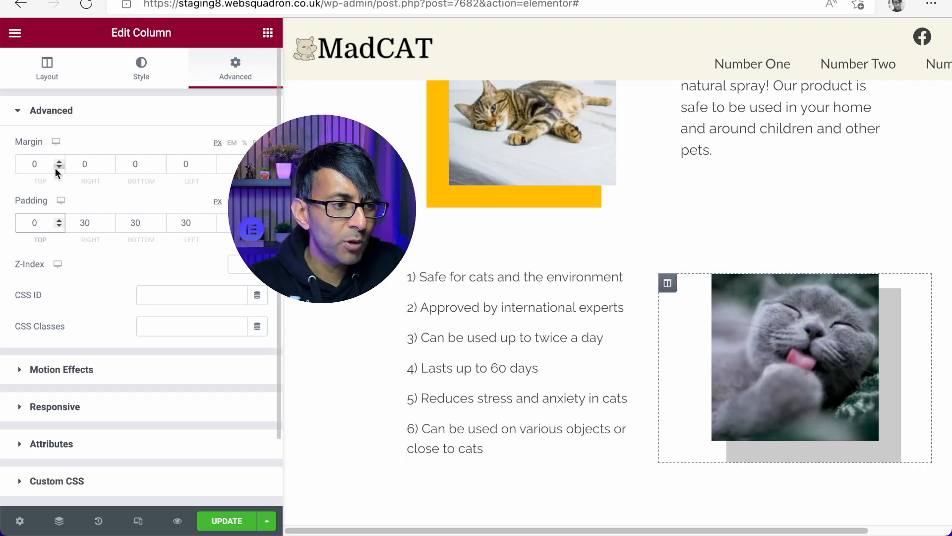
left_click(57, 167)
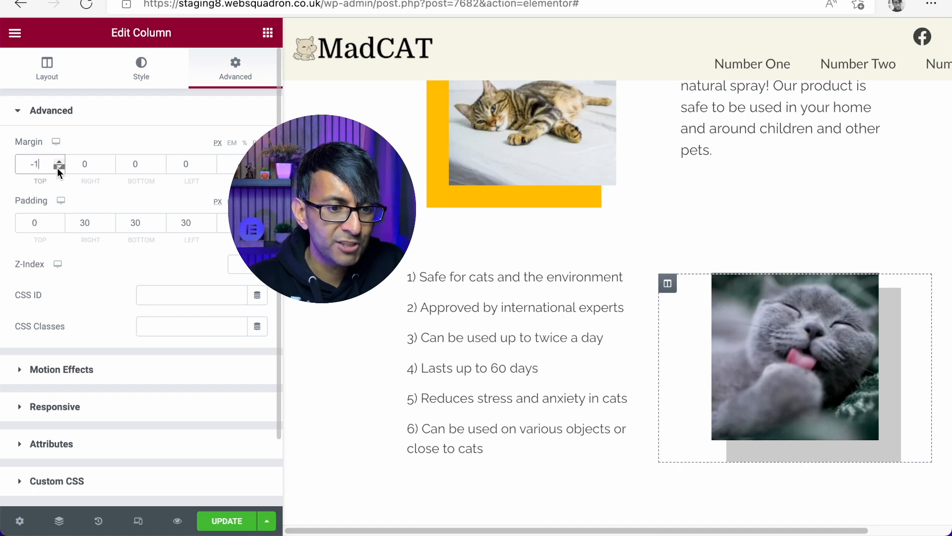
left_click(57, 168)
left_click(57, 168)
left_click(57, 168)
left_click(57, 168)
left_click(59, 167)
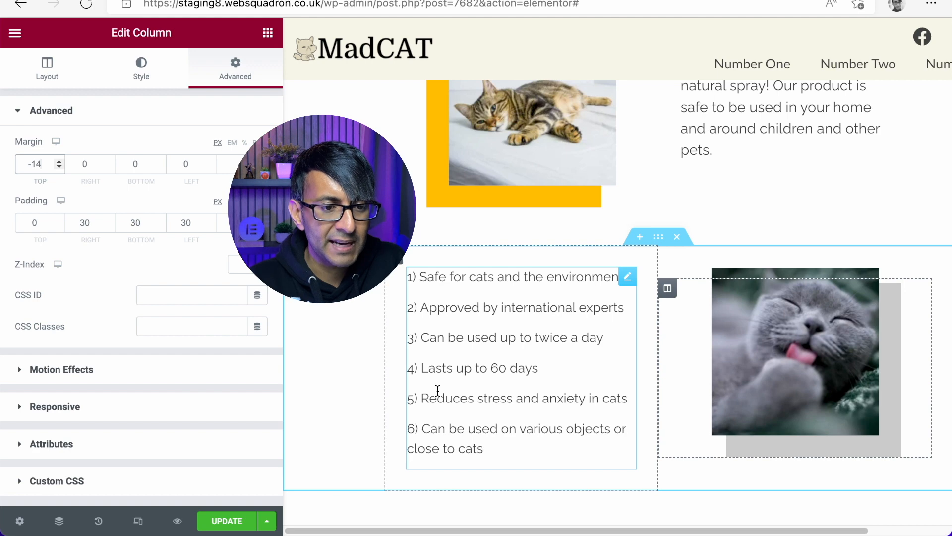
- Examine the two alternating image-and-text sections at full width with the editing panel hidden, and bring the panel back
scroll(439, 392, "up", 5)
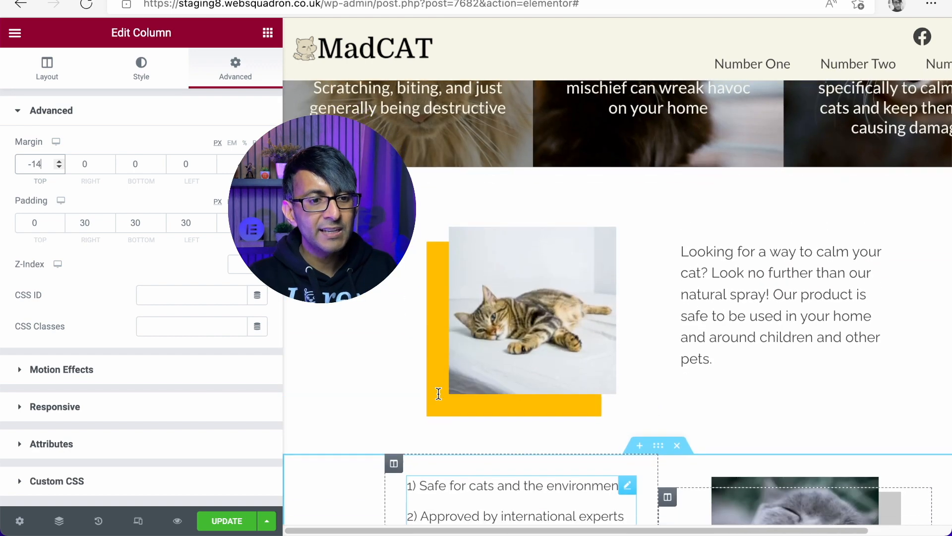
scroll(439, 393, "down", 6)
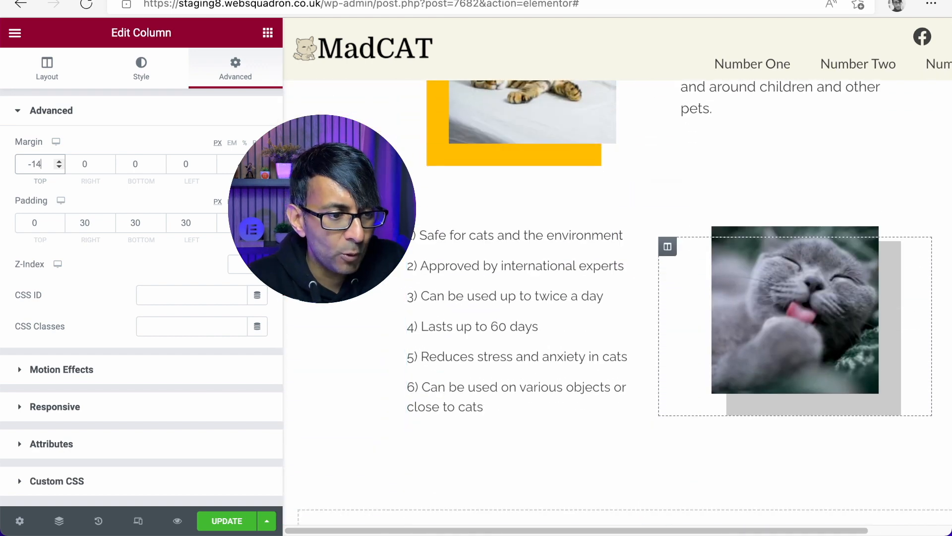
left_click(277, 291)
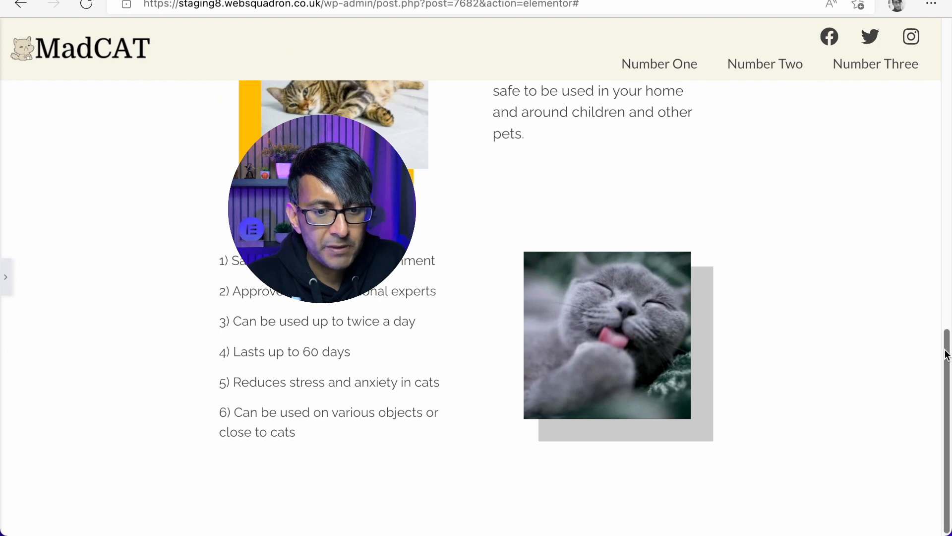
scroll(936, 346, "up", 5)
scroll(476, 308, "down", 1)
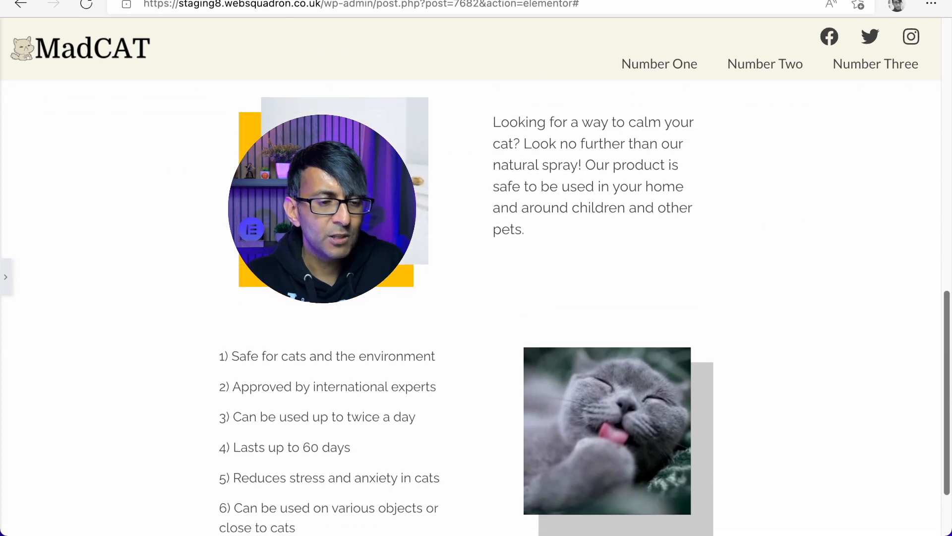
scroll(475, 308, "down", 2)
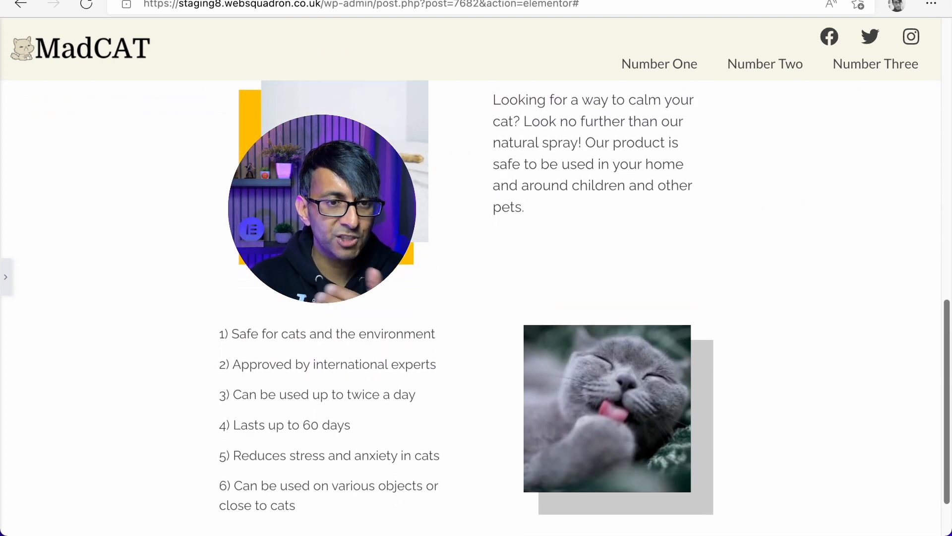
scroll(475, 307, "up", 2)
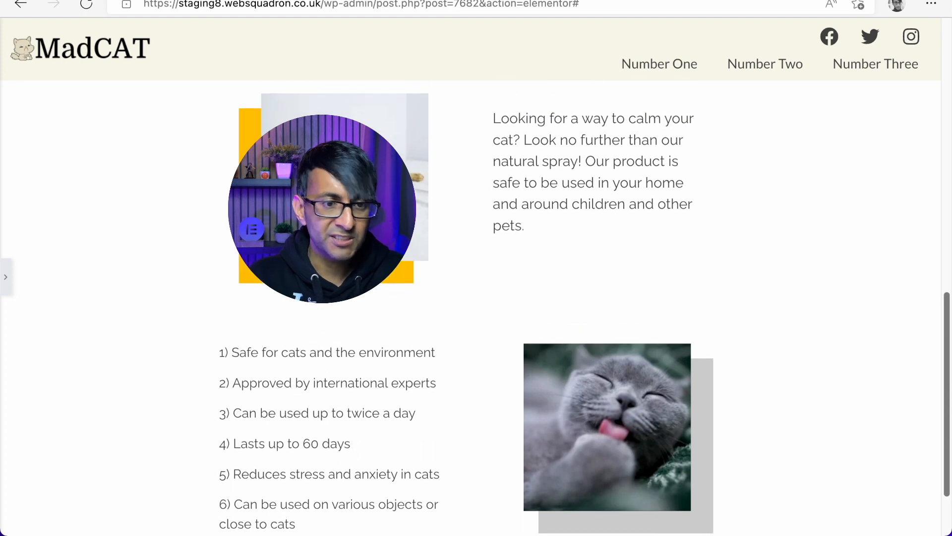
scroll(475, 308, "down", 4)
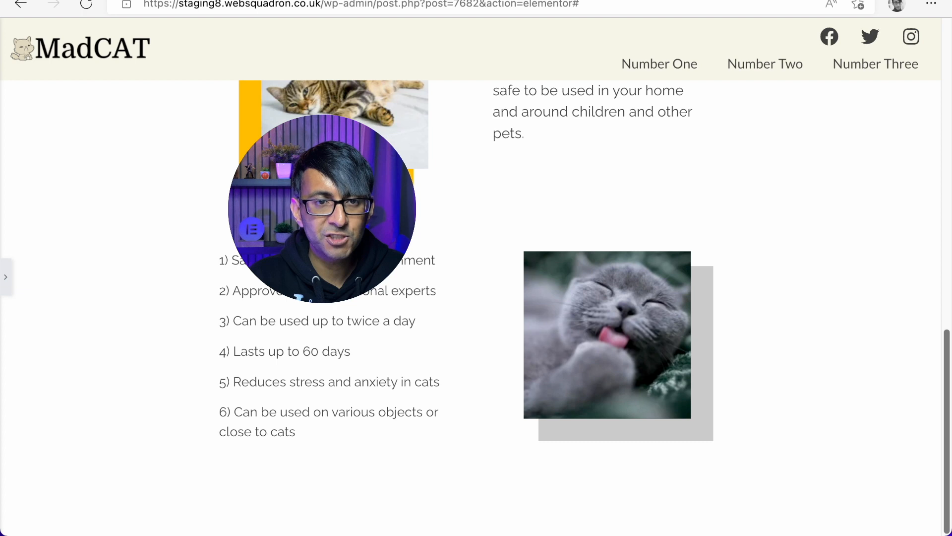
scroll(475, 308, "up", 3)
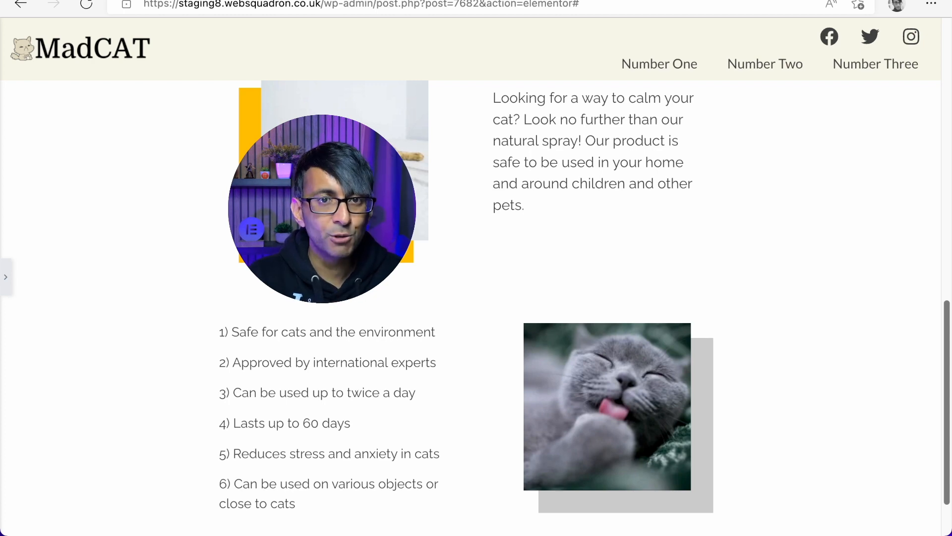
scroll(475, 307, "down", 3)
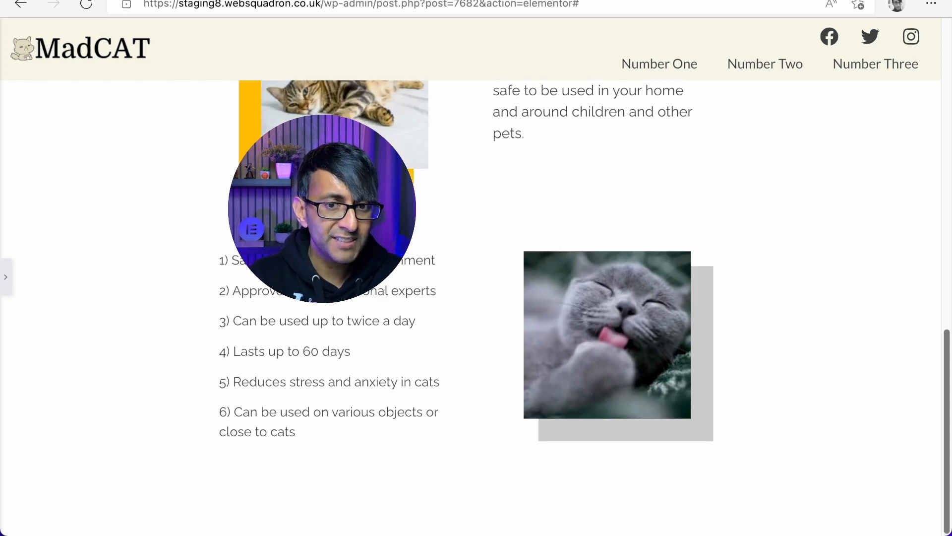
scroll(318, 332, "up", 1)
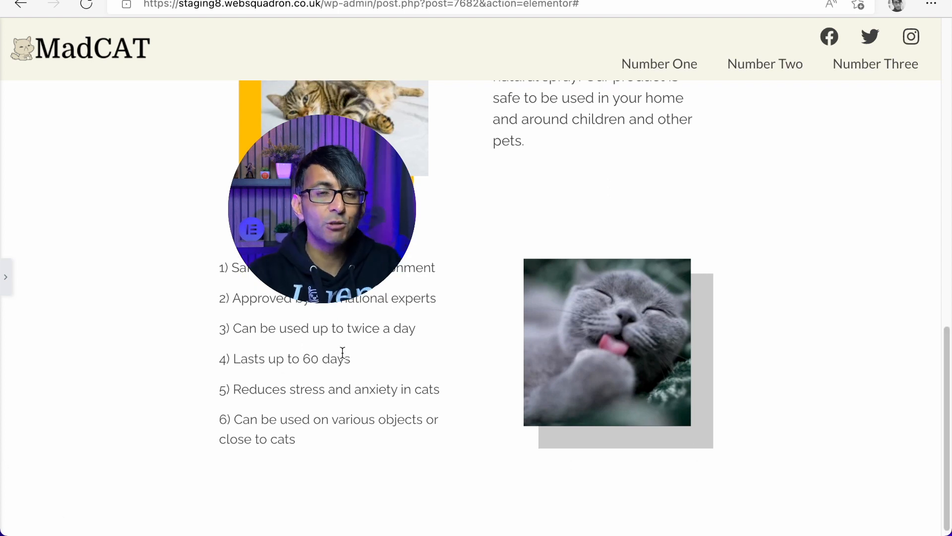
left_click(6, 276)
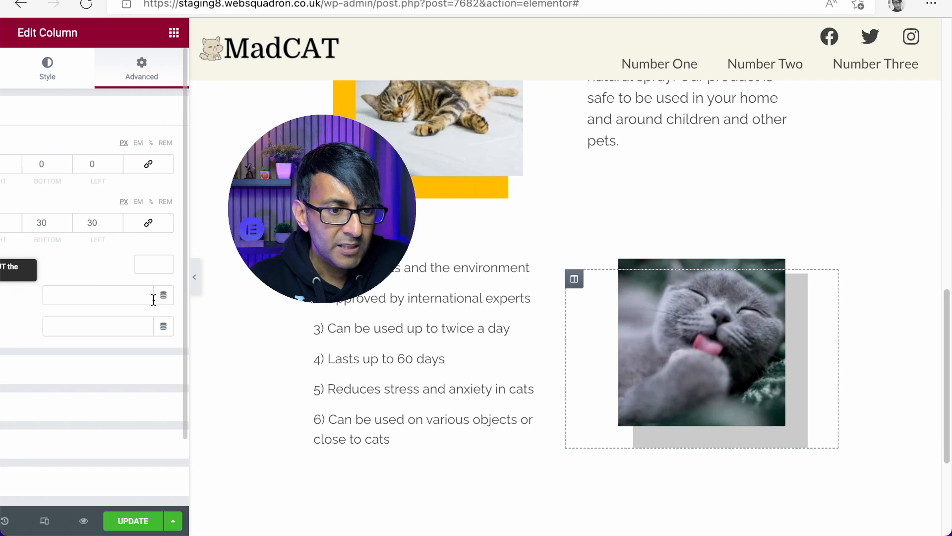
scroll(648, 420, "up", 1)
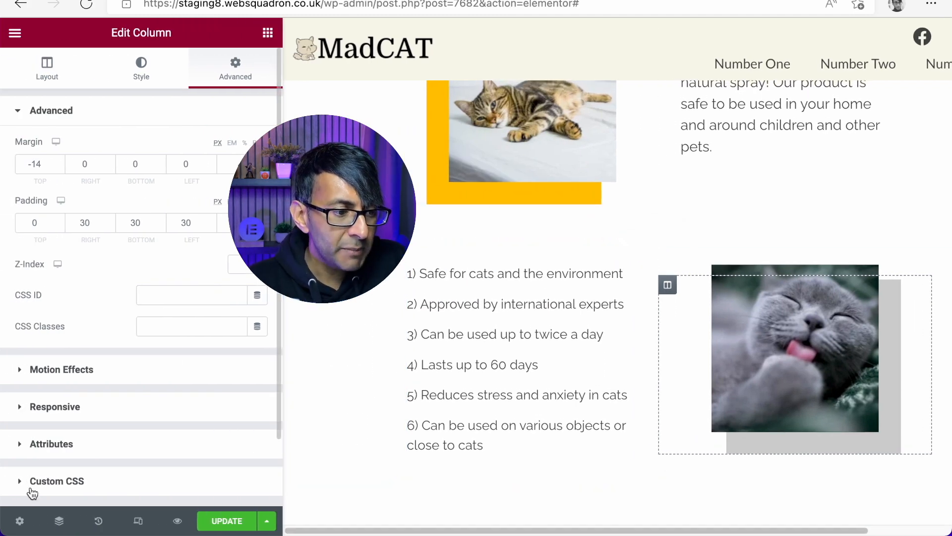
- Switch to the mobile preview and open the advanced settings of the benefits text column
left_click(139, 516)
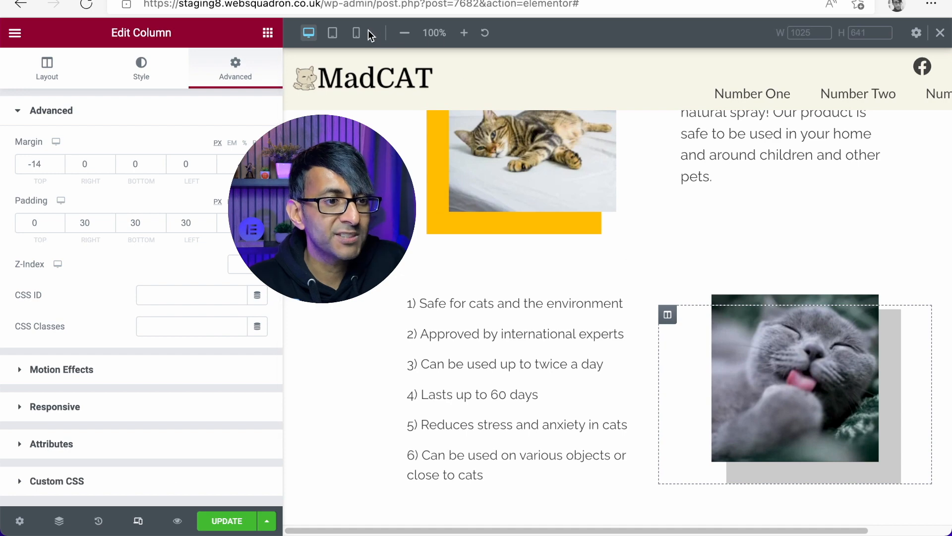
left_click(356, 36)
scroll(639, 163, "down", 10)
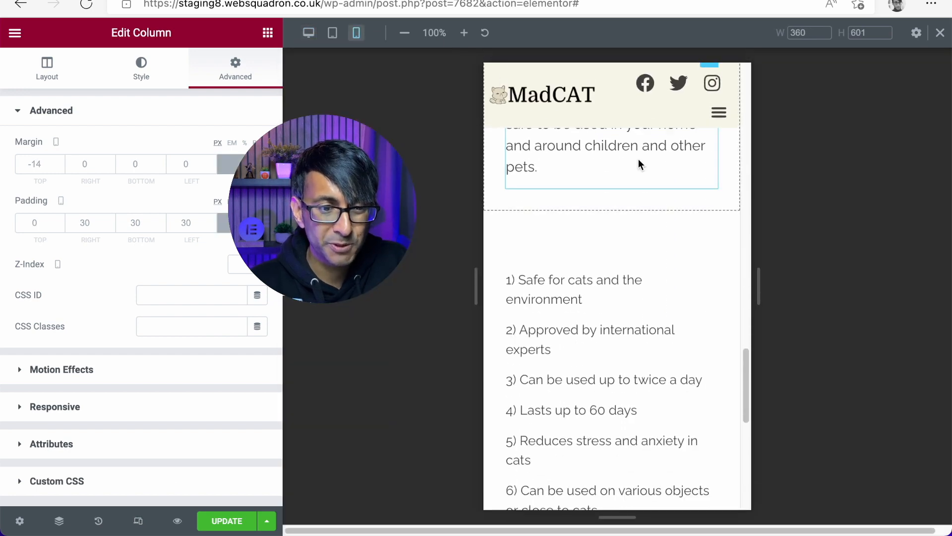
left_click_drag(744, 414, 760, 358)
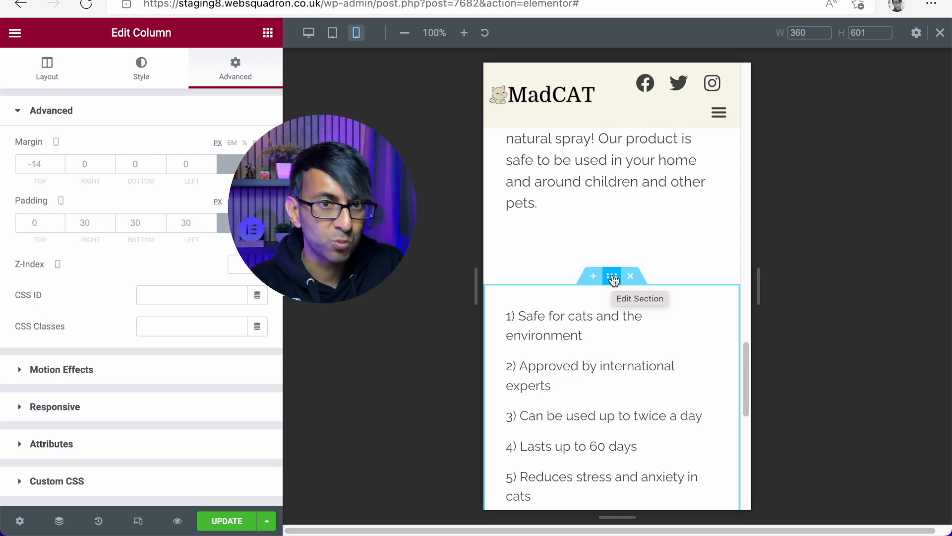
left_click(612, 246)
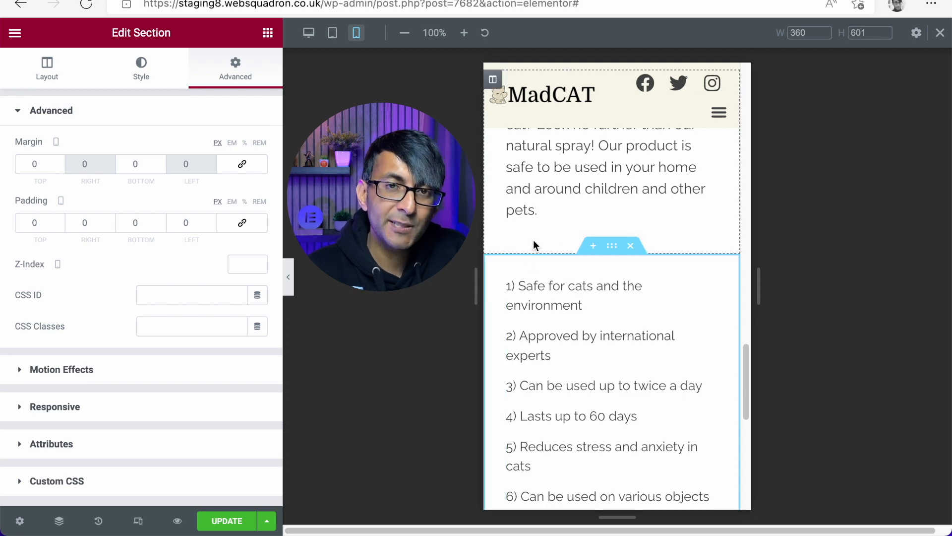
left_click(492, 266)
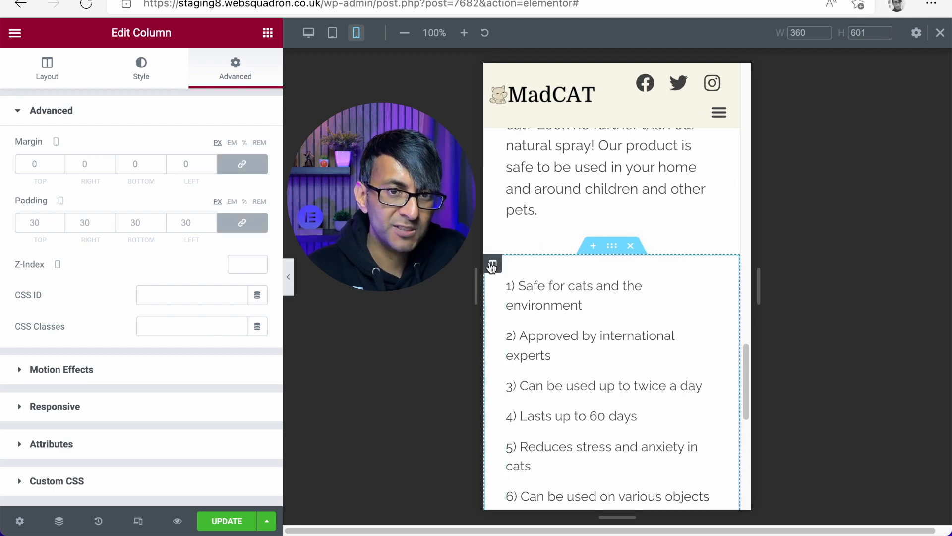
double_click(238, 229)
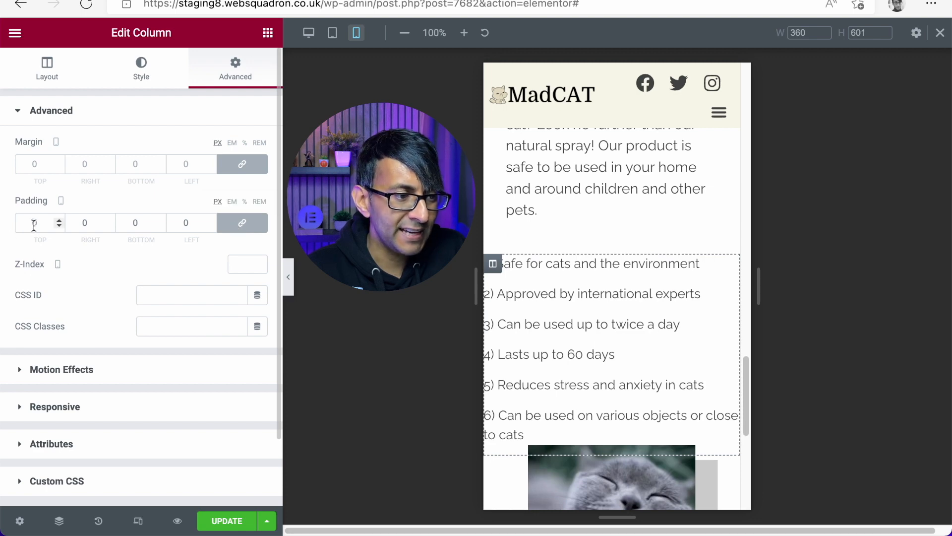
left_click(86, 222)
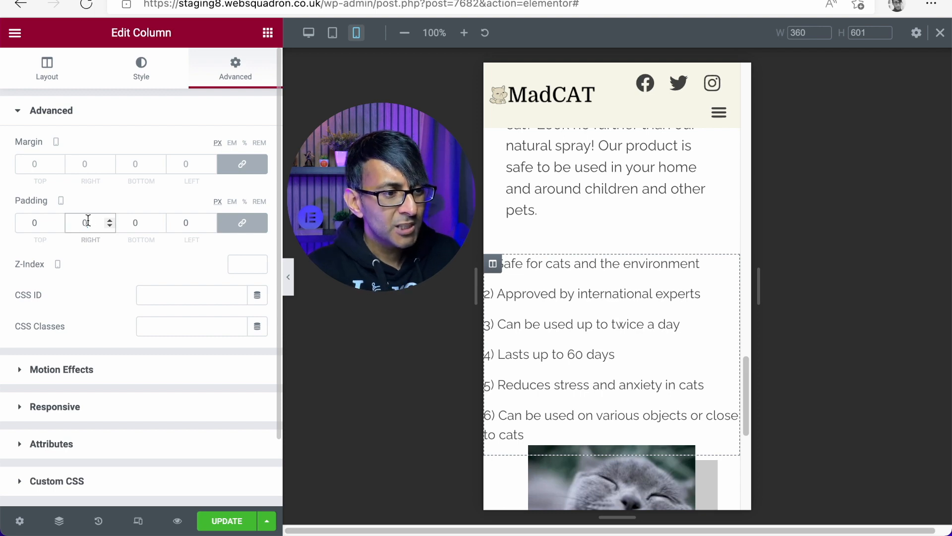
type("50")
key("Tab")
type("3")
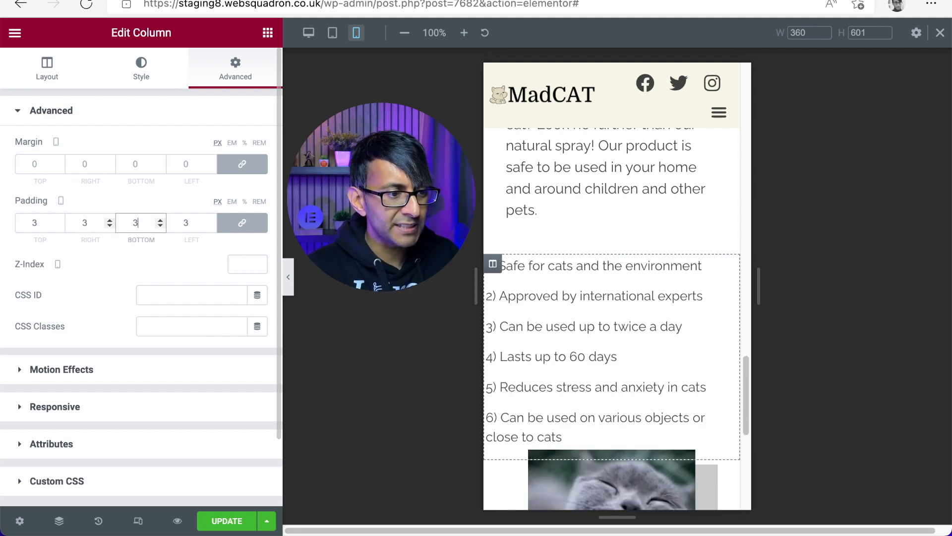
- Unlink the benefits column's mobile padding and set it to 0 px top and 30 px right, bottom and left
left_click(241, 223)
left_click_drag(40, 222, 7, 223)
type("0")
key("Tab")
type("30")
key("Tab")
type("30")
key("Tab")
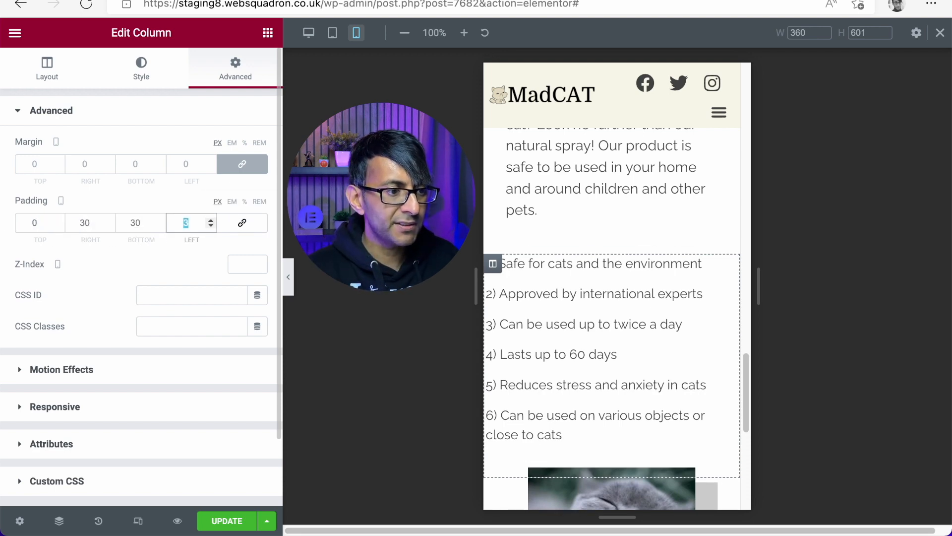
type("30")
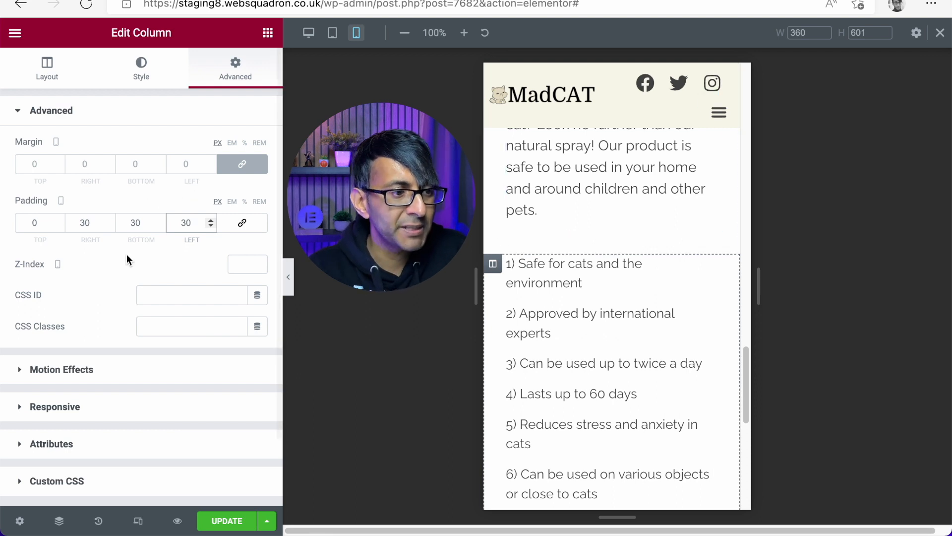
- Compare 30 px with 0 px of mobile top padding on the benefits column and check the cat image below it
double_click(43, 223)
type("30")
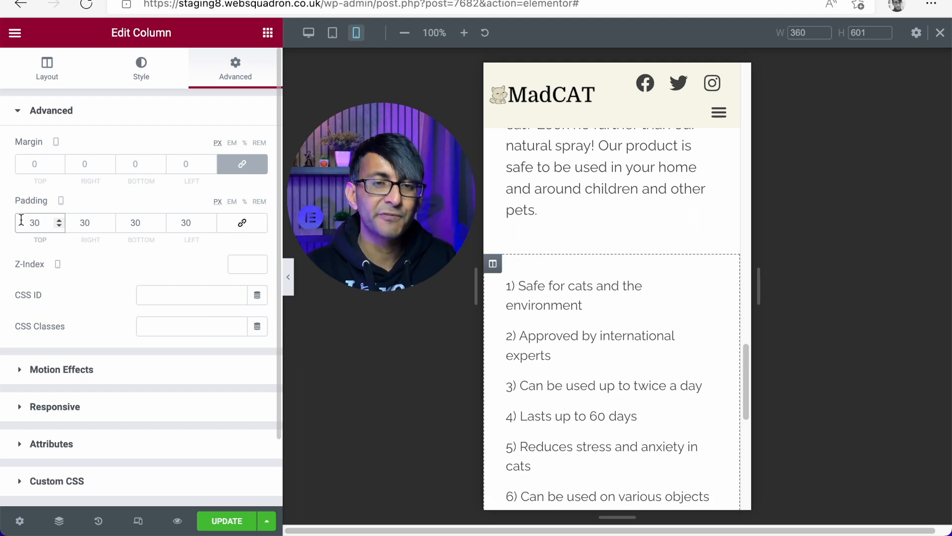
key("BackSpace")
key("BackSpace")
type("0")
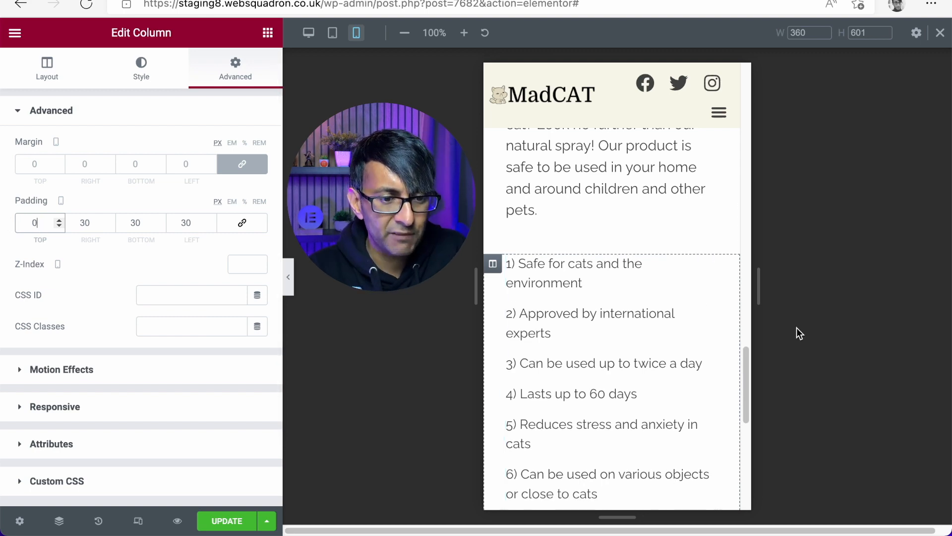
left_click_drag(745, 370, 753, 417)
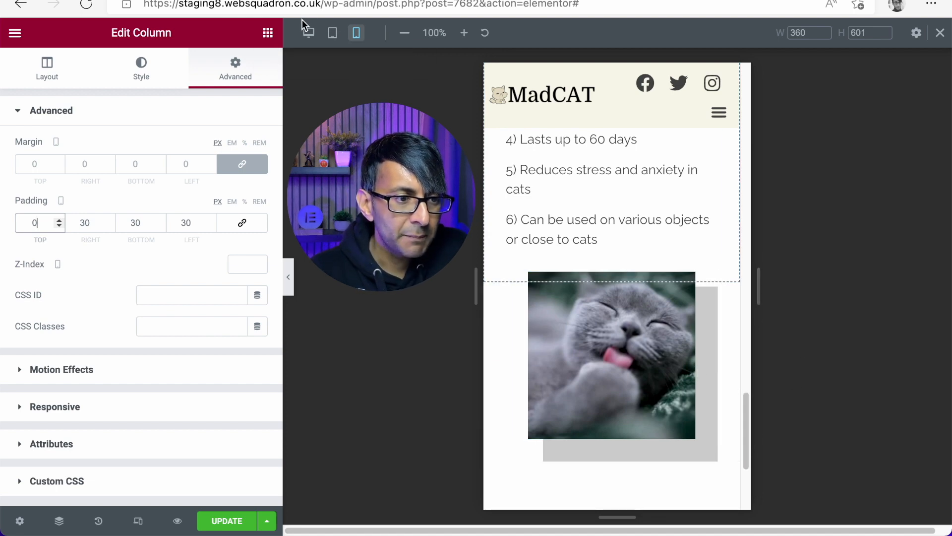
- Return to the desktop preview, hide the editing panel and review the whole page from the hero down to the benefits section
left_click(309, 32)
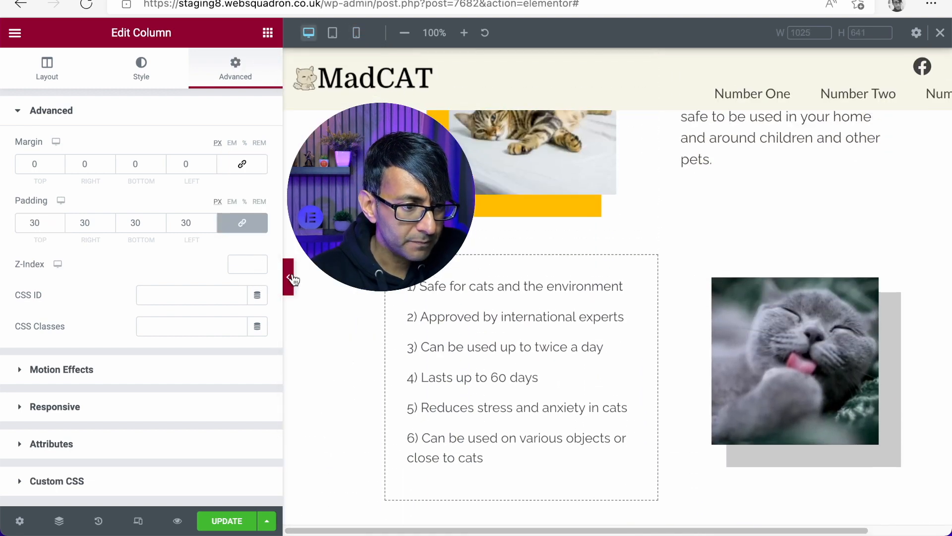
left_click(291, 276)
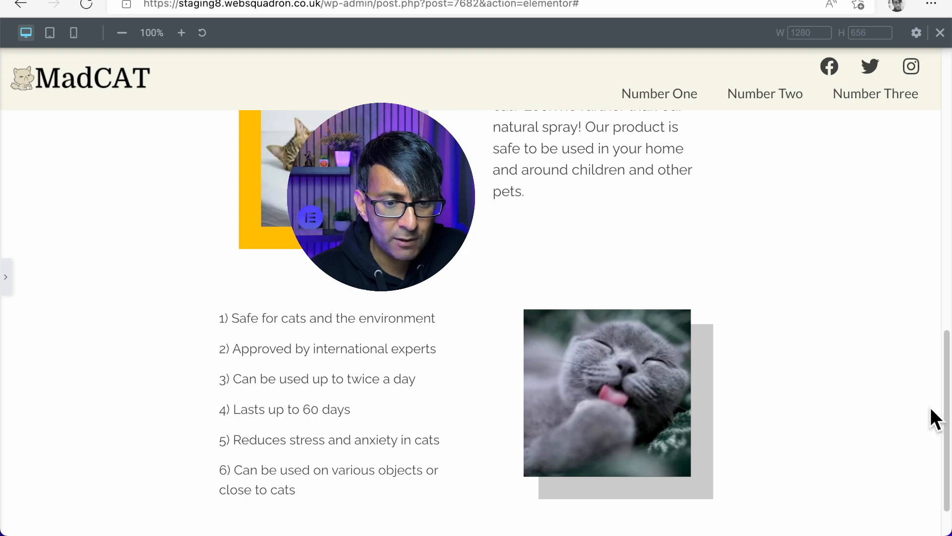
scroll(947, 421, "up", 8)
scroll(471, 322, "up", 7)
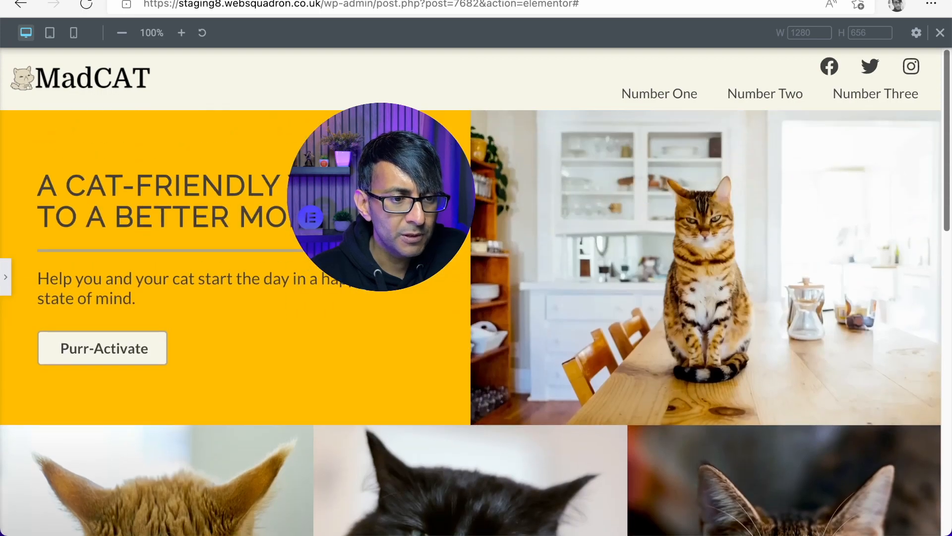
scroll(472, 322, "down", 7)
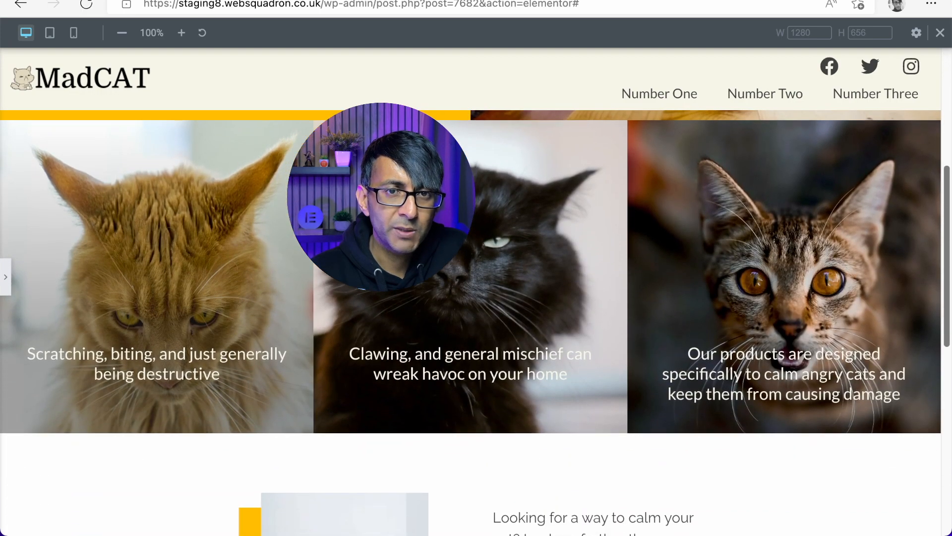
scroll(471, 323, "down", 5)
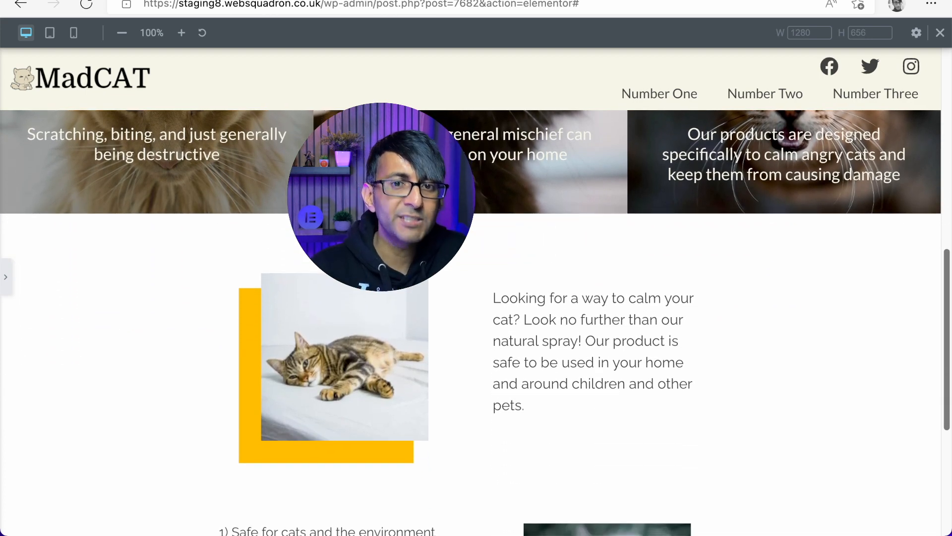
scroll(471, 323, "down", 5)
scroll(471, 322, "down", 1)
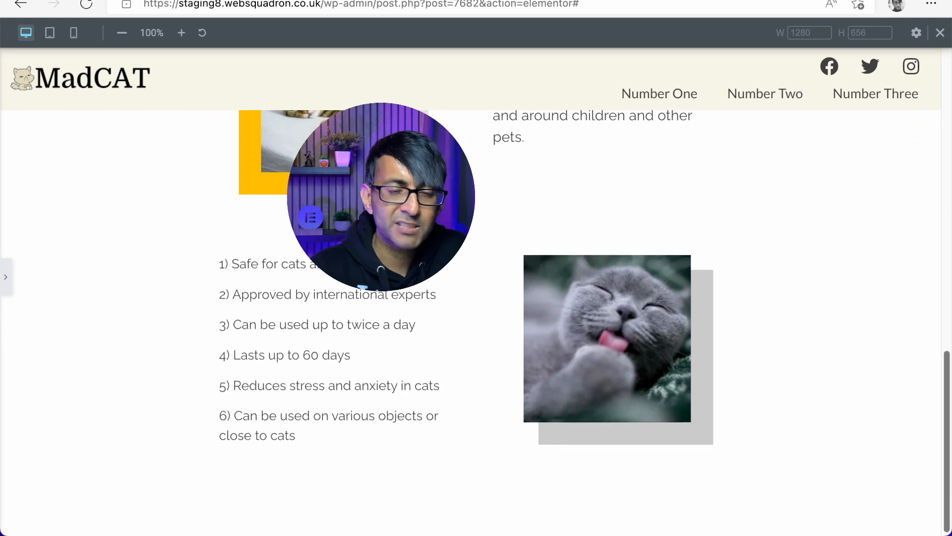
scroll(471, 322, "up", 3)
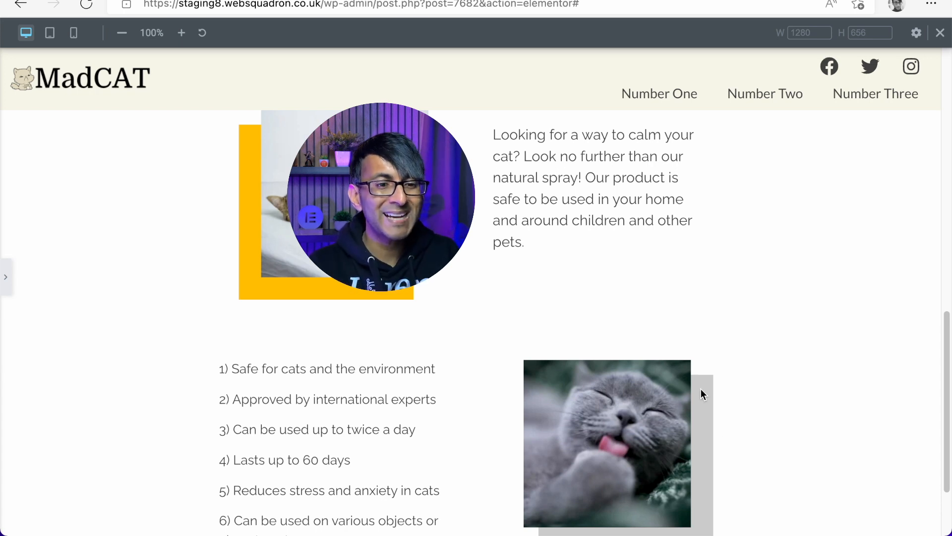
- Bring back the editing panel and duplicate the grey cat image column in the benefits section
left_click(5, 277)
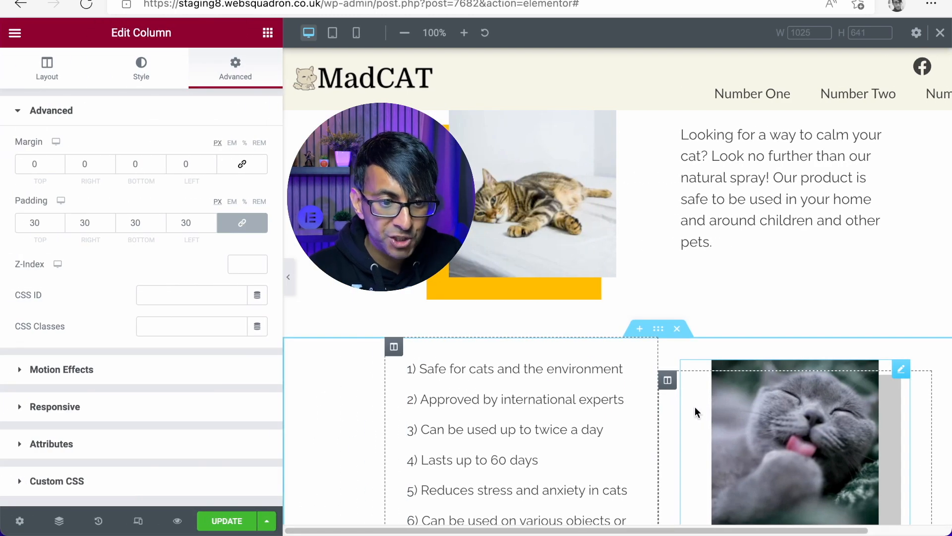
right_click(668, 389)
left_click(732, 341)
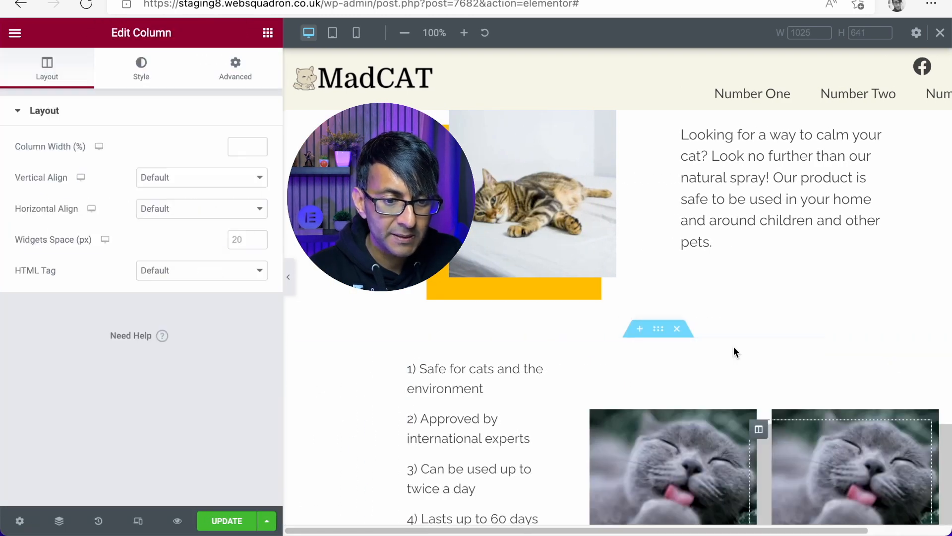
- Open the benefits section's layout settings and widen its boxed content to about 1028 px
left_click(657, 332)
left_click(47, 74)
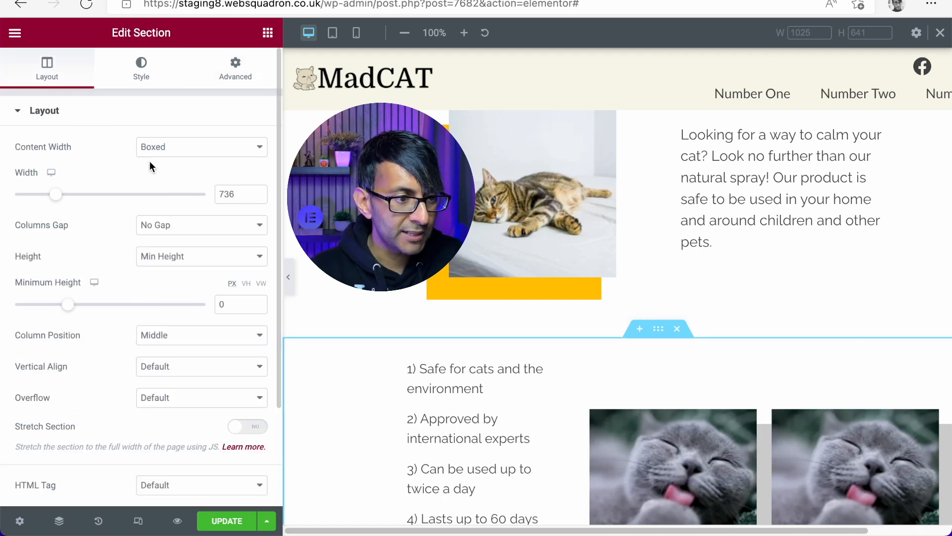
left_click_drag(55, 199, 106, 195)
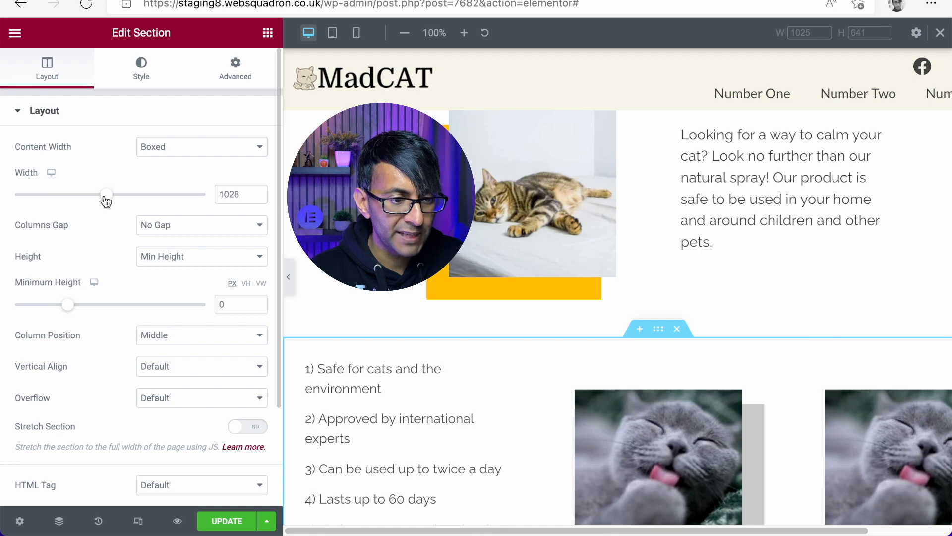
- Examine the widened text-and-two-images section with the editing panel hidden, and bring the panel back
left_click(290, 283)
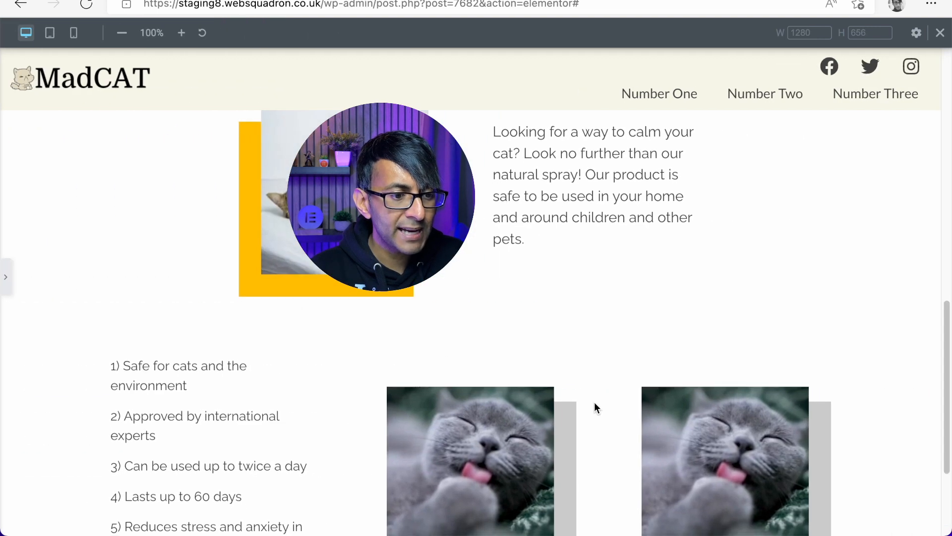
scroll(593, 406, "down", 3)
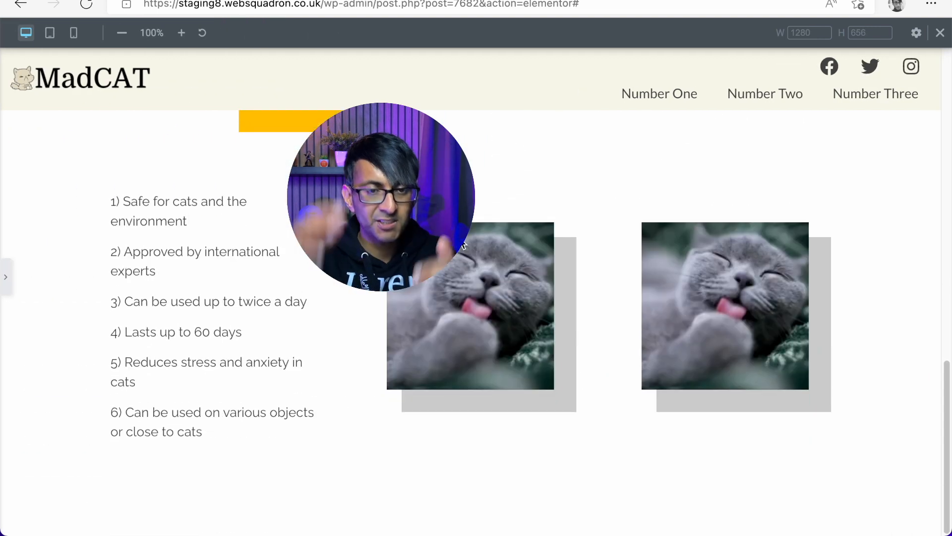
scroll(486, 271, "up", 2)
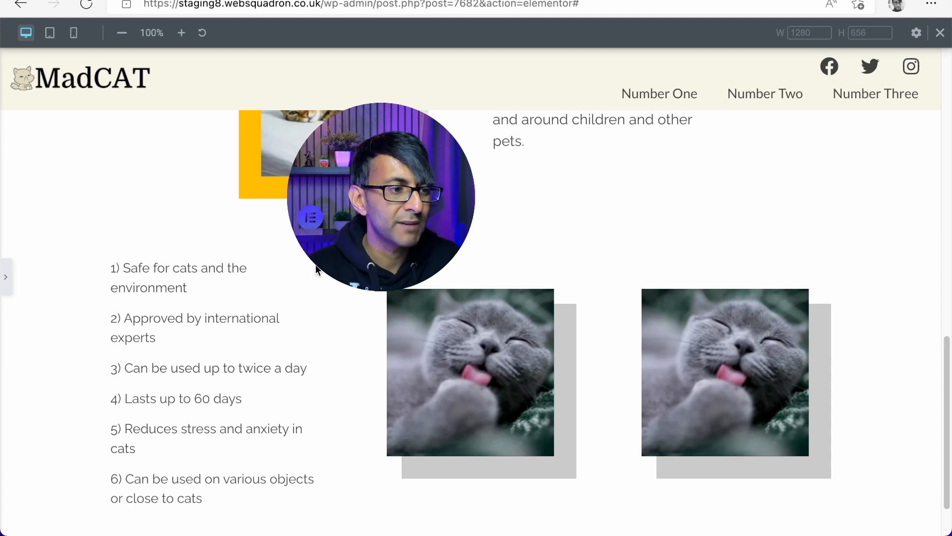
left_click(6, 277)
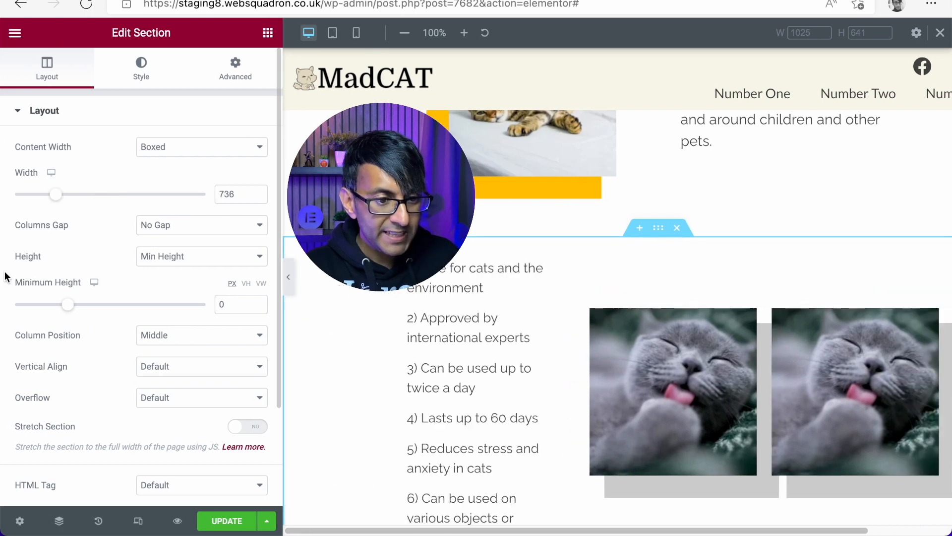